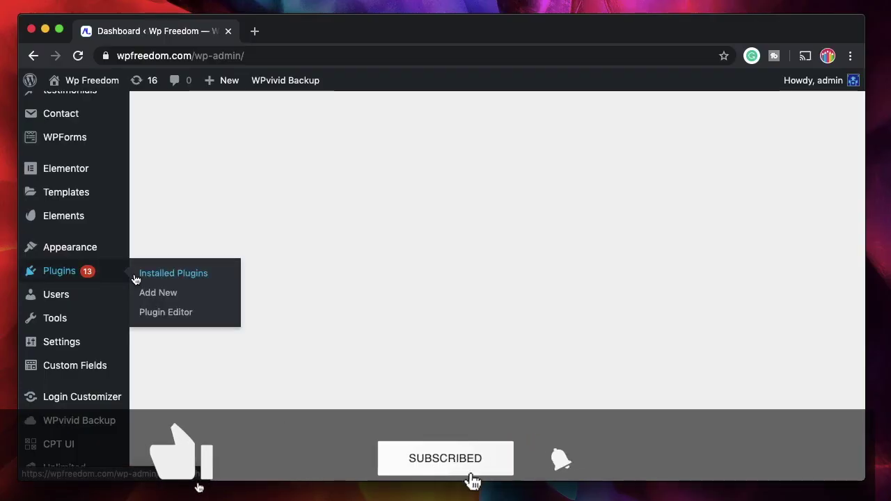
- Search Add Plugins for 'elementor steroids', confirm OoohBoi Steroids for Elementor is active, then clear the search
{"action": "left_click", "coordinate": [144, 296]}
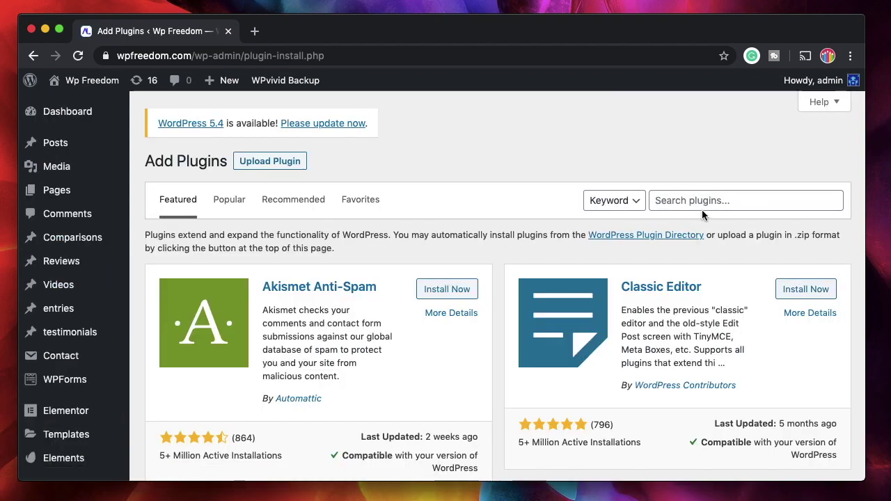
{"action": "left_click", "coordinate": [707, 207]}
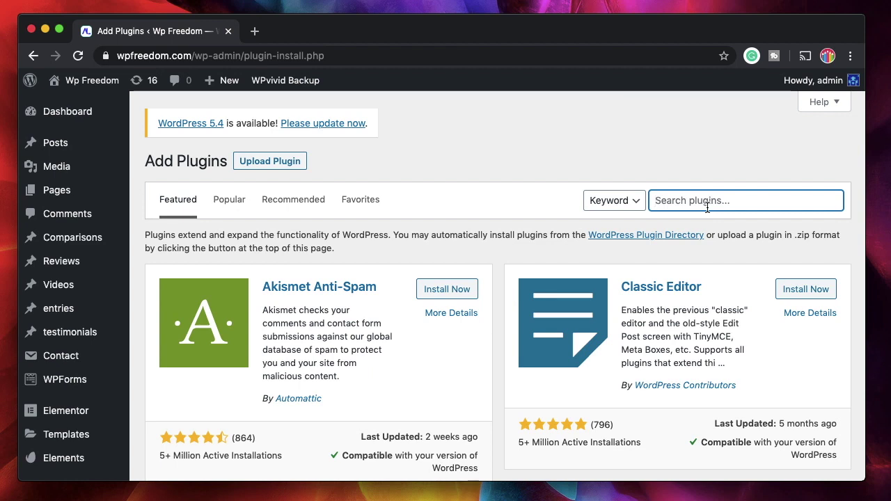
{"action": "type", "text": "elementor steroids"}
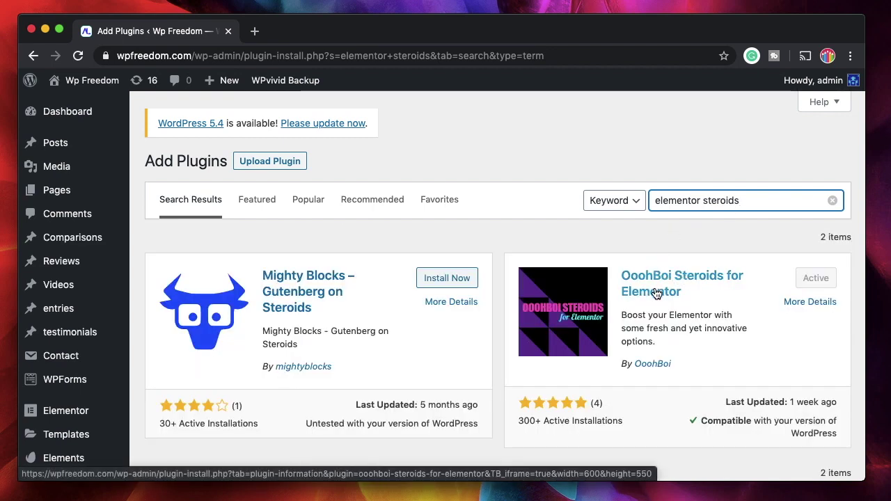
{"action": "left_click", "coordinate": [832, 202]}
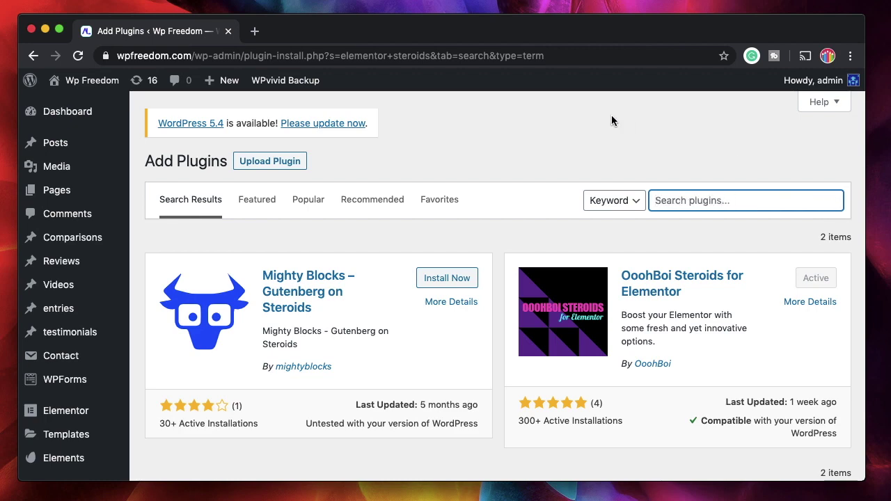
- In the Ele Steroids editor, select the What's Trending Now column and its inner section, then scroll down
{"action": "mouse_move", "coordinate": [94, 432]}
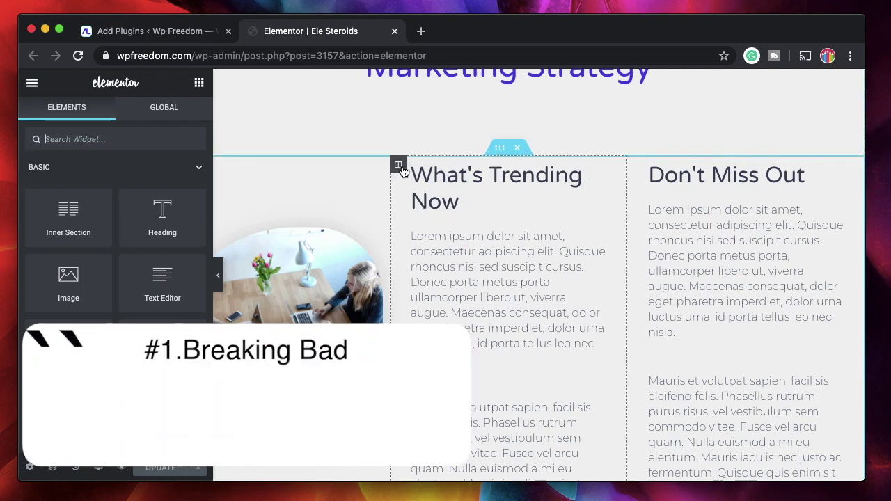
{"action": "left_click", "coordinate": [400, 170]}
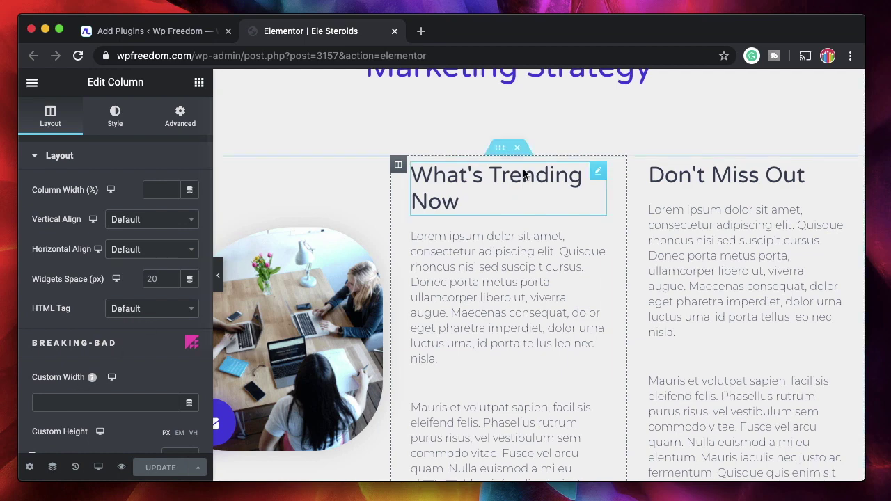
{"action": "left_click", "coordinate": [501, 155]}
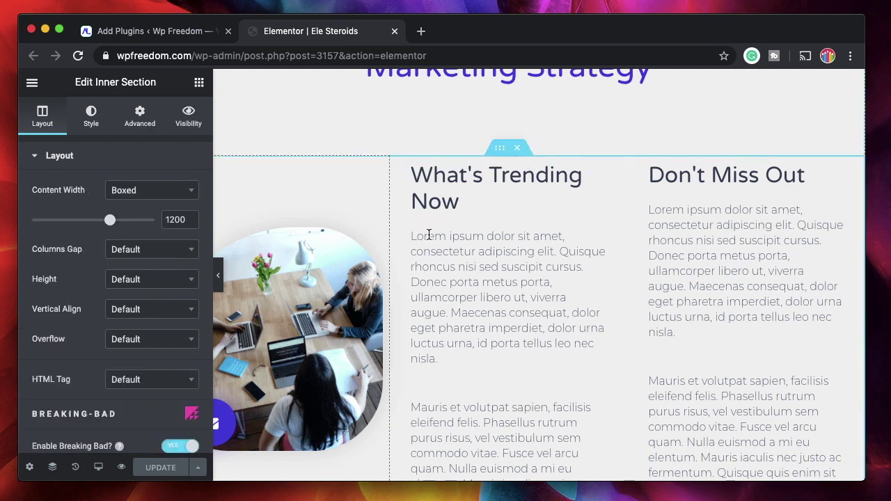
{"action": "scroll", "coordinate": [104, 422], "scroll_direction": "down", "scroll_amount": 2}
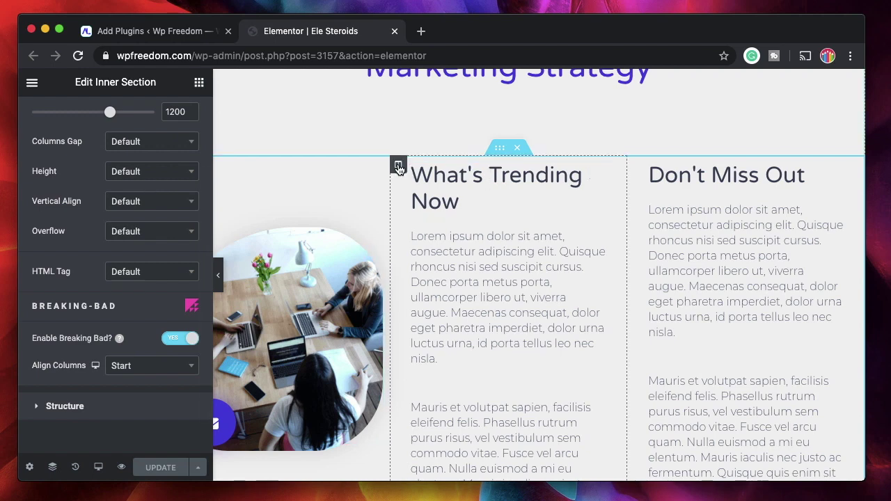
{"action": "scroll", "coordinate": [413, 241], "scroll_direction": "down", "scroll_amount": 10}
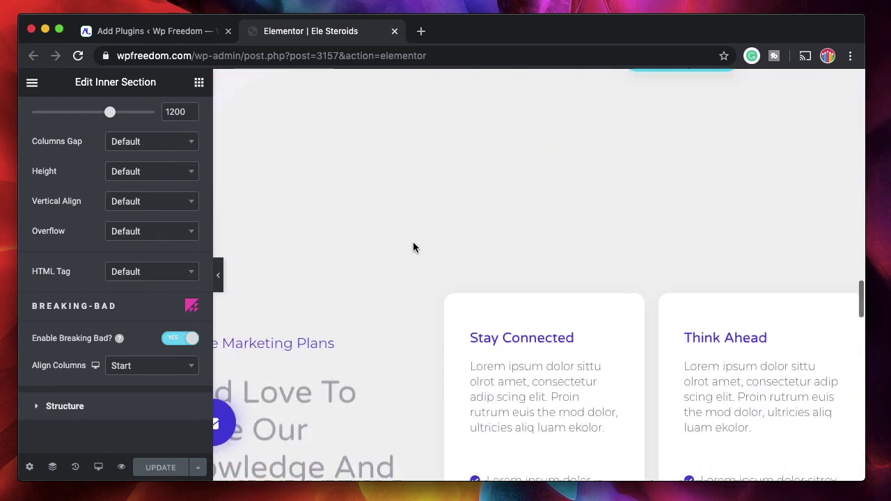
{"action": "scroll", "coordinate": [413, 244], "scroll_direction": "down", "scroll_amount": 2}
{"action": "left_click", "coordinate": [447, 155]}
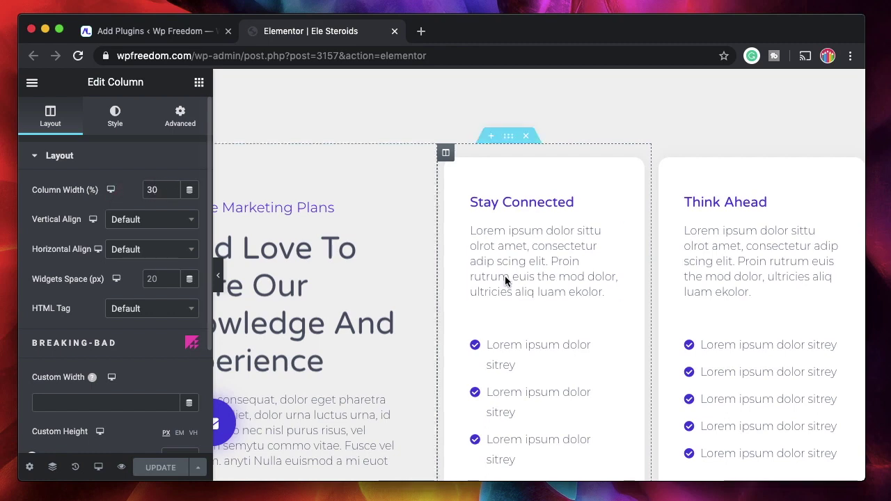
{"action": "scroll", "coordinate": [524, 262], "scroll_direction": "down", "scroll_amount": 2}
{"action": "scroll", "coordinate": [539, 248], "scroll_direction": "up", "scroll_amount": 3}
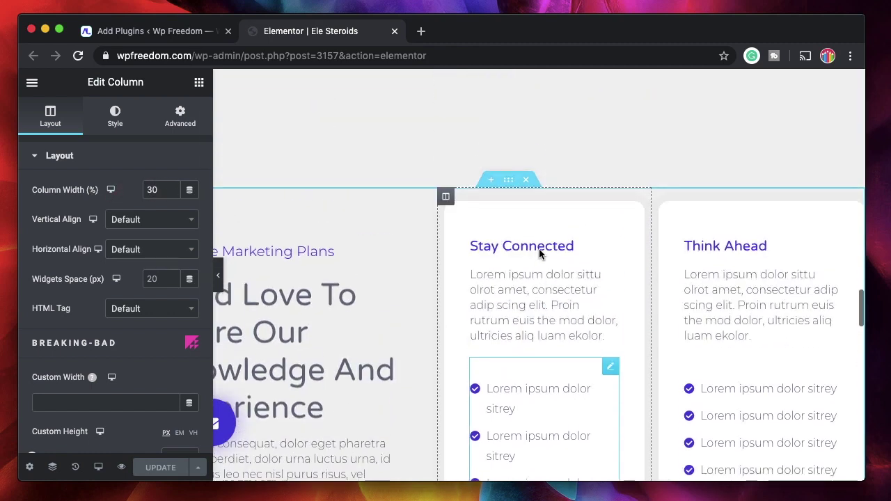
{"action": "scroll", "coordinate": [539, 248], "scroll_direction": "left", "scroll_amount": 2}
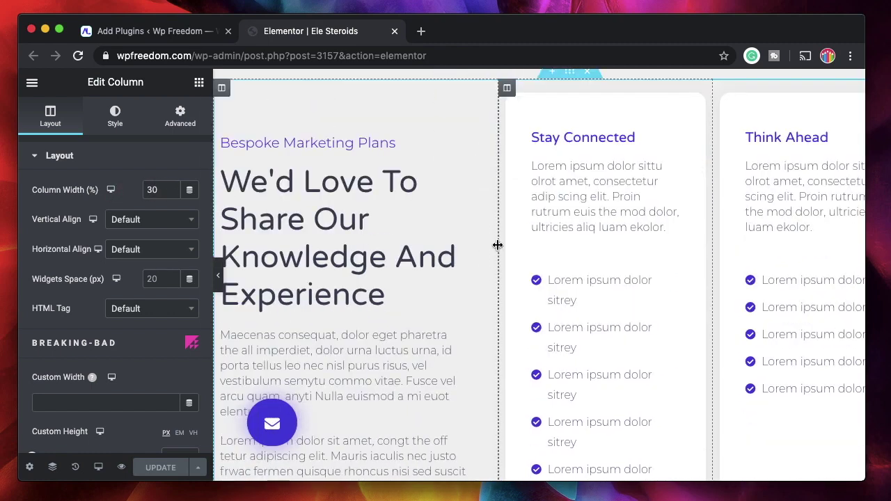
{"action": "scroll", "coordinate": [493, 179], "scroll_direction": "down", "scroll_amount": 2}
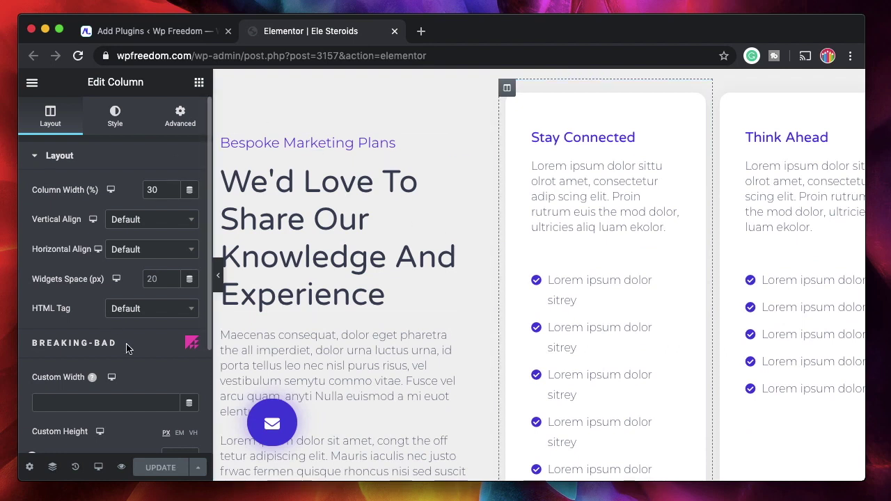
{"action": "scroll", "coordinate": [127, 342], "scroll_direction": "down", "scroll_amount": 1}
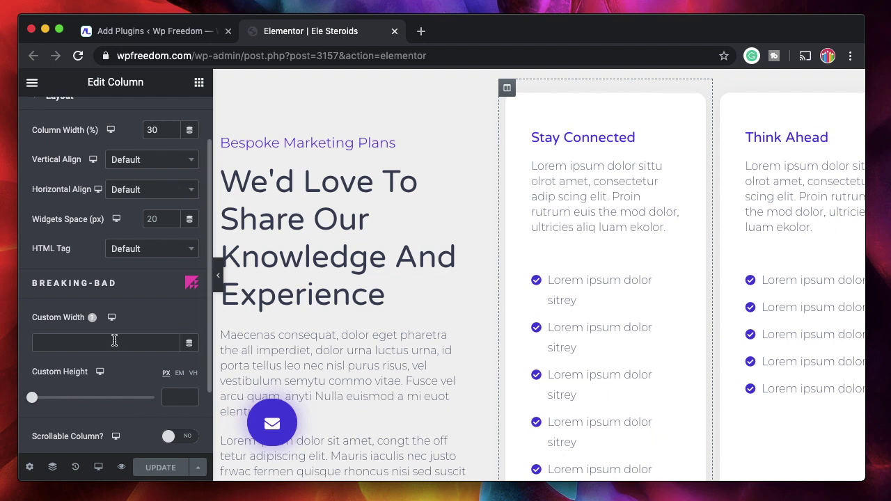
{"action": "left_click", "coordinate": [113, 340]}
{"action": "type", "text": "300"}
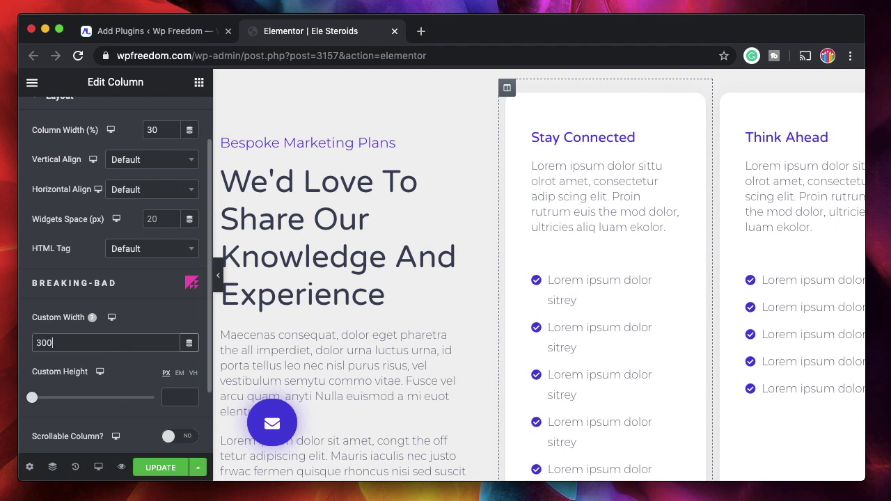
{"action": "type", "text": "px"}
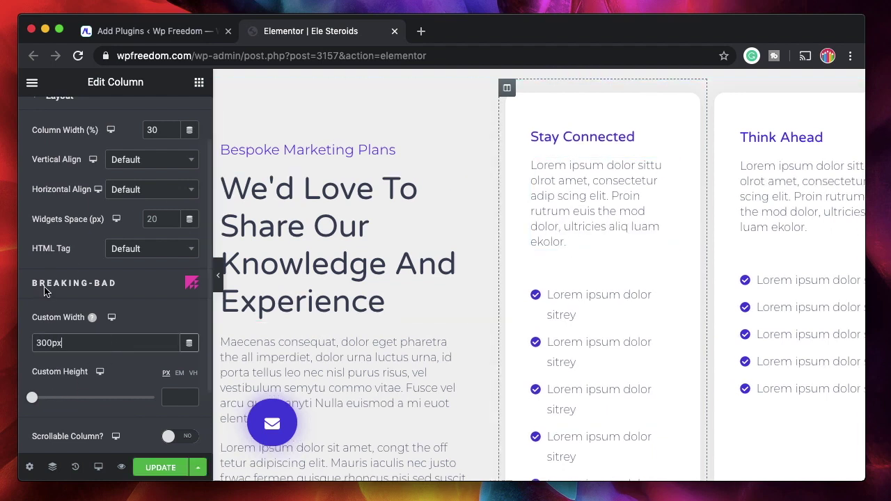
{"action": "key", "text": "ctrl+a"}
{"action": "type", "text": "200px"}
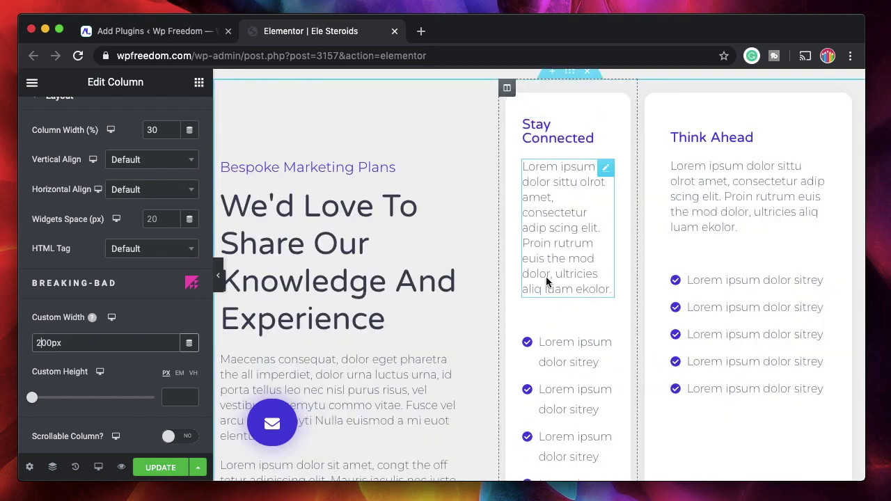
{"action": "double_click", "coordinate": [100, 342]}
{"action": "type", "text": "20vw"}
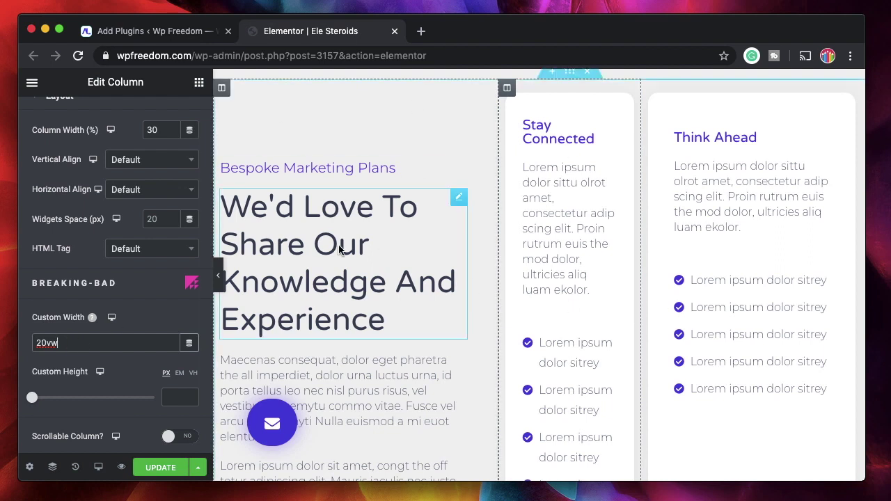
{"action": "key", "text": "BackSpace"}
{"action": "key", "text": "BackSpace"}
{"action": "key", "text": "BackSpace"}
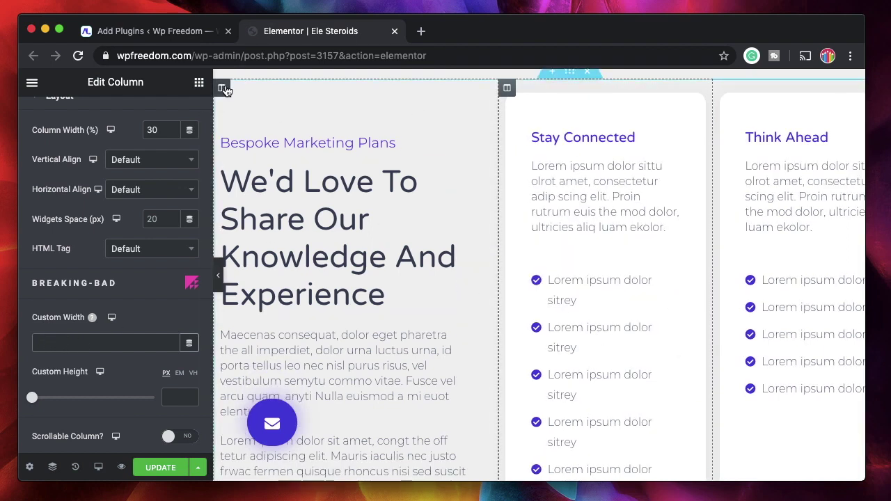
- Give the heading column a 50vw custom width
{"action": "left_click", "coordinate": [221, 87]}
{"action": "scroll", "coordinate": [104, 393], "scroll_direction": "down", "scroll_amount": 3}
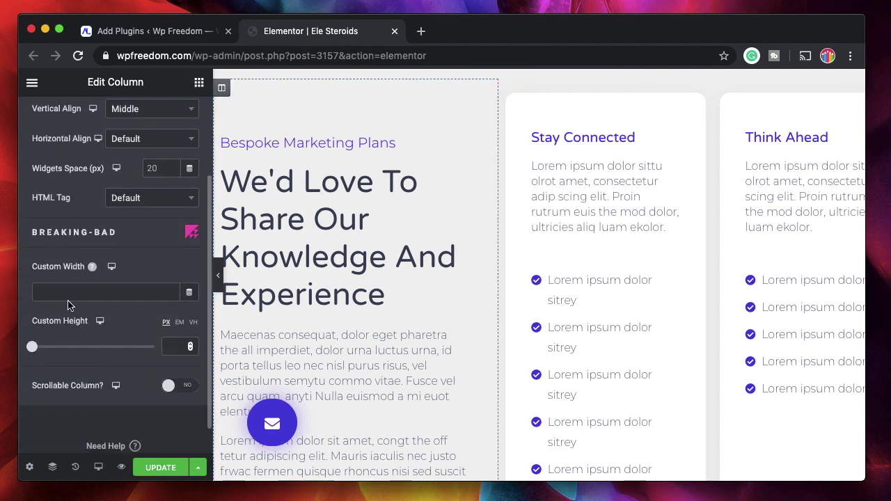
{"action": "left_click", "coordinate": [57, 288]}
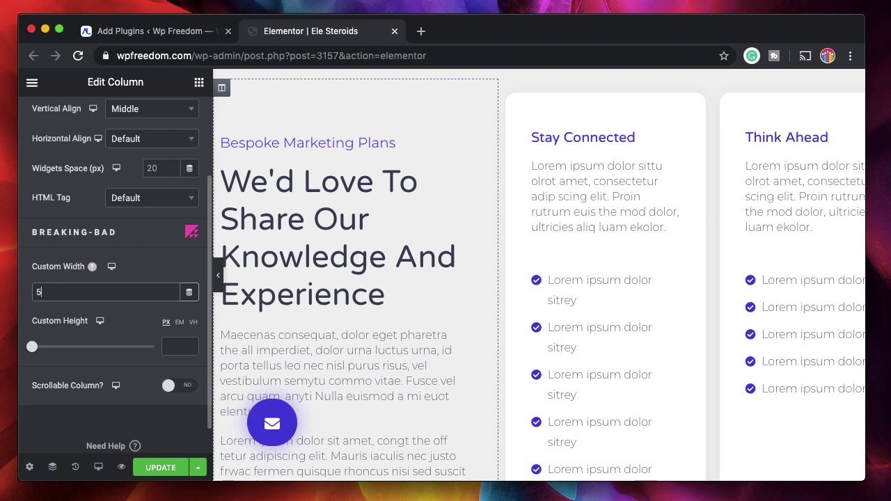
{"action": "type", "text": "50vw"}
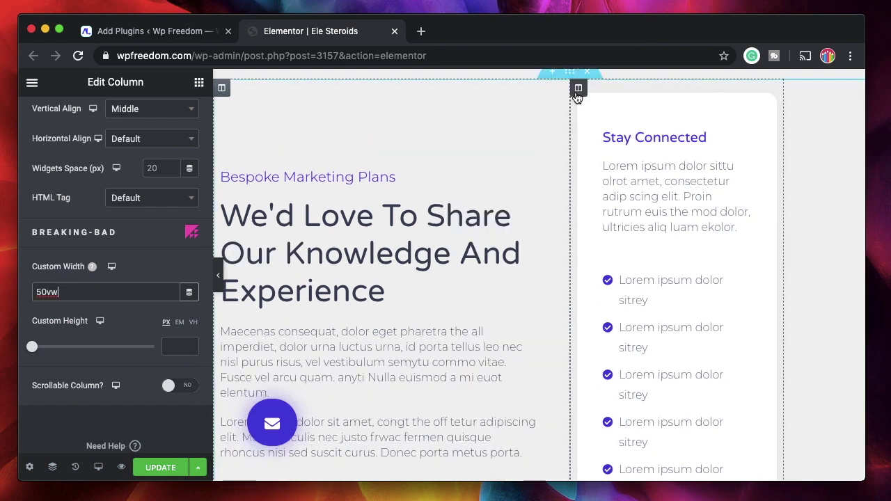
- Set the Stay Connected column's custom width to 20vw
{"action": "left_click", "coordinate": [412, 141]}
{"action": "left_click", "coordinate": [86, 404]}
{"action": "type", "text": "10vw"}
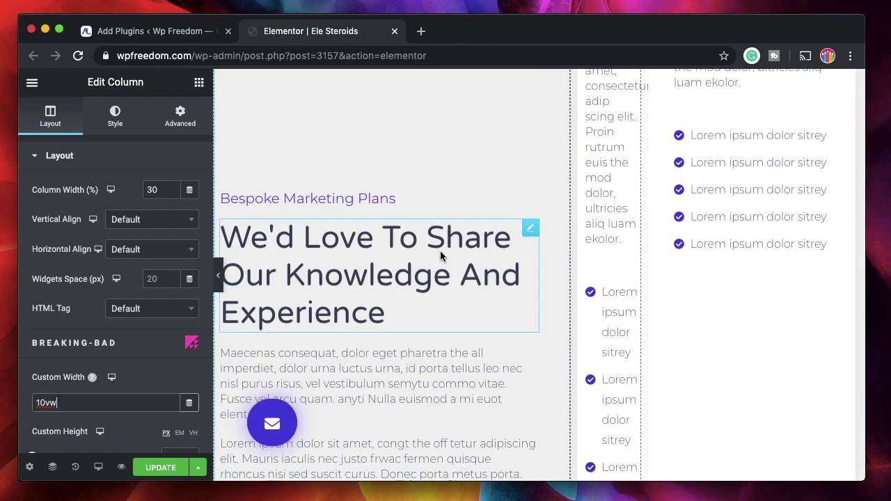
{"action": "scroll", "coordinate": [440, 255], "scroll_direction": "up", "scroll_amount": 3}
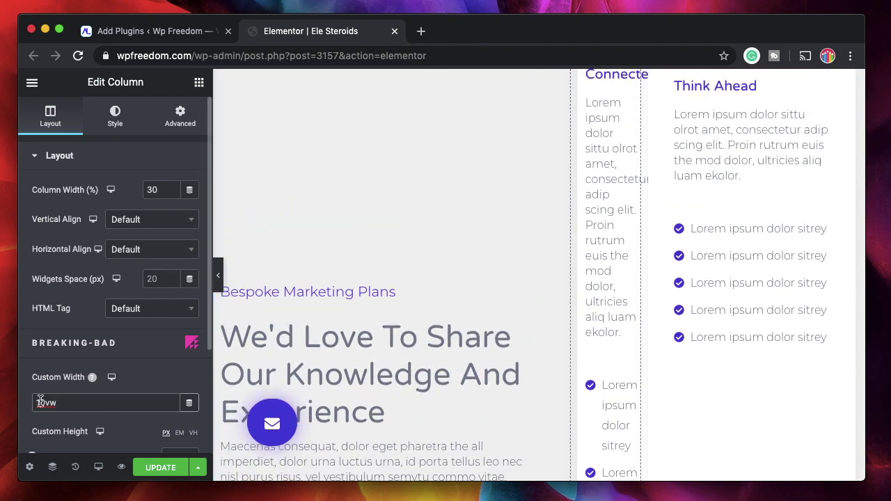
{"action": "type", "text": "2"}
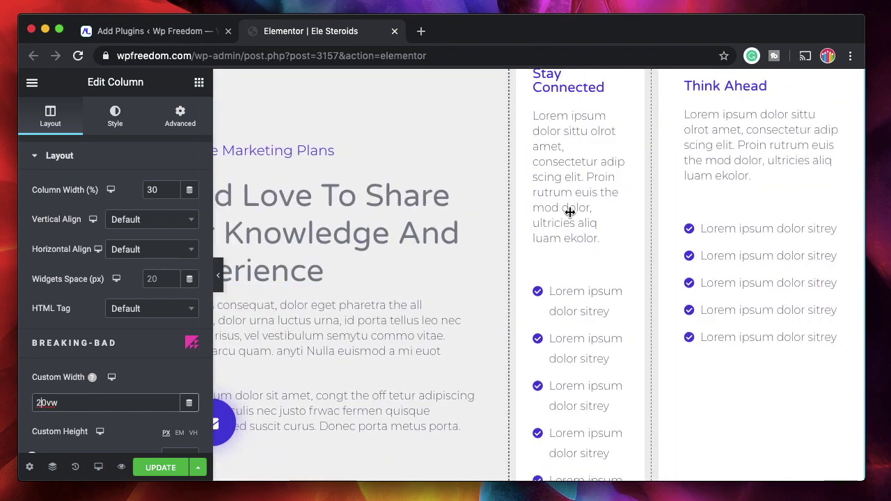
{"action": "scroll", "coordinate": [569, 211], "scroll_direction": "up", "scroll_amount": 4}
{"action": "key", "text": "ctrl+a"}
{"action": "key", "text": "BackSpace"}
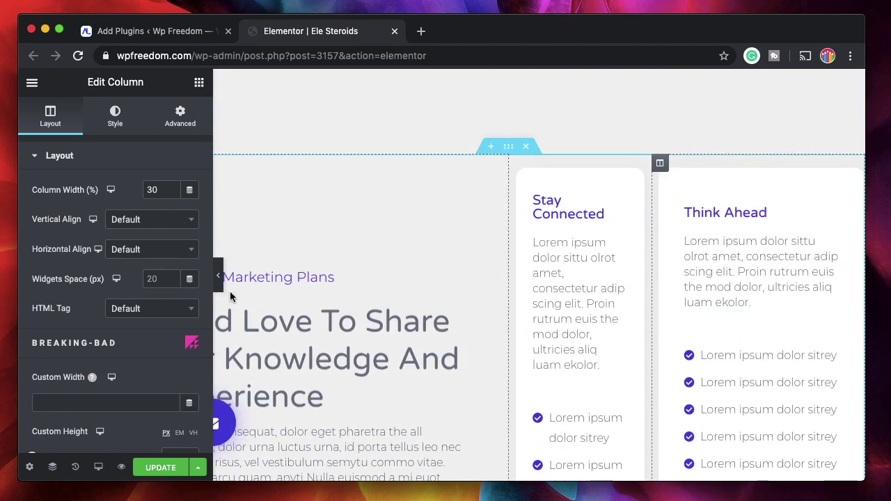
{"action": "left_click", "coordinate": [94, 407]}
{"action": "type", "text": "20vw"}
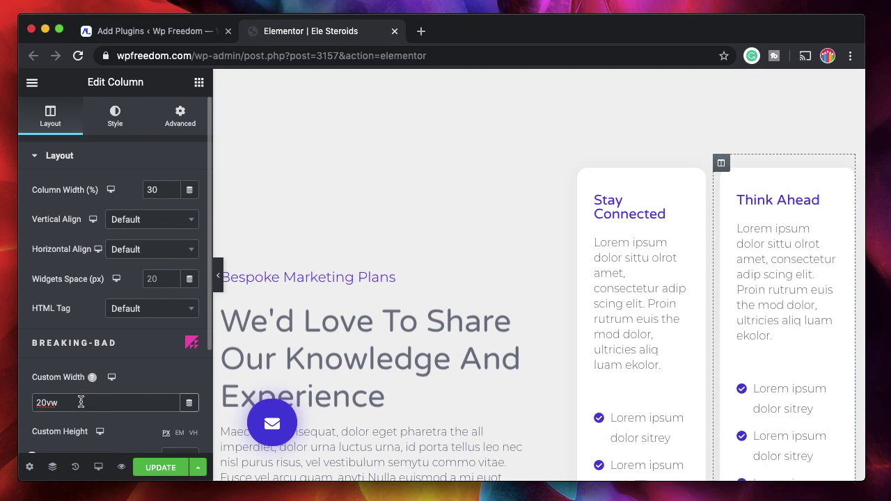
- Give the Stay Connected column a custom height of 200
{"action": "scroll", "coordinate": [459, 317], "scroll_direction": "down", "scroll_amount": 5}
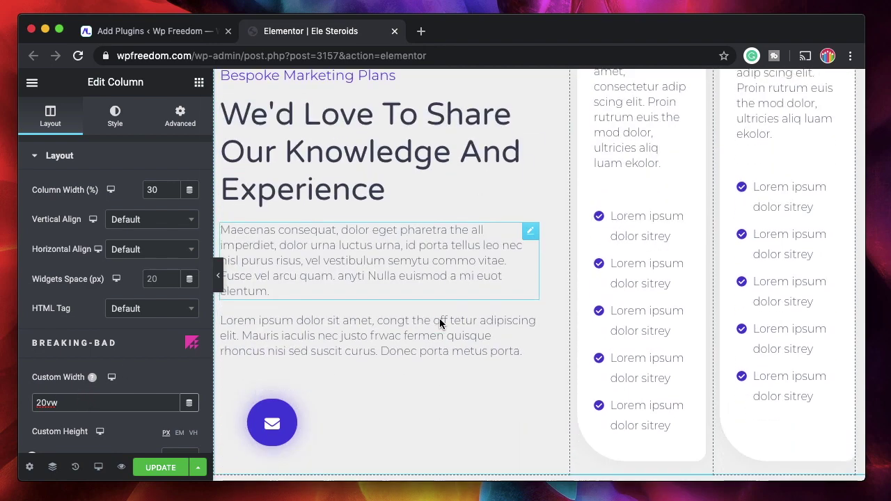
{"action": "scroll", "coordinate": [585, 223], "scroll_direction": "up", "scroll_amount": 2}
{"action": "scroll", "coordinate": [656, 183], "scroll_direction": "up", "scroll_amount": 2}
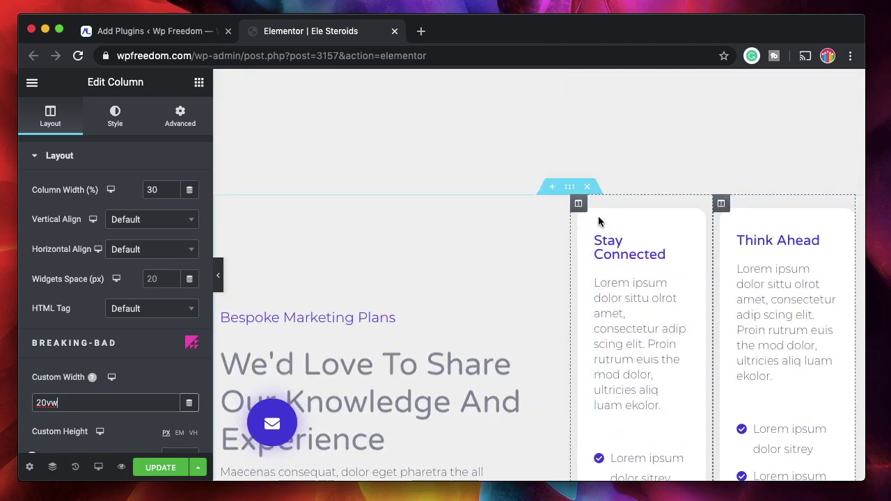
{"action": "scroll", "coordinate": [387, 304], "scroll_direction": "down", "scroll_amount": 2}
{"action": "scroll", "coordinate": [100, 298], "scroll_direction": "down", "scroll_amount": 1}
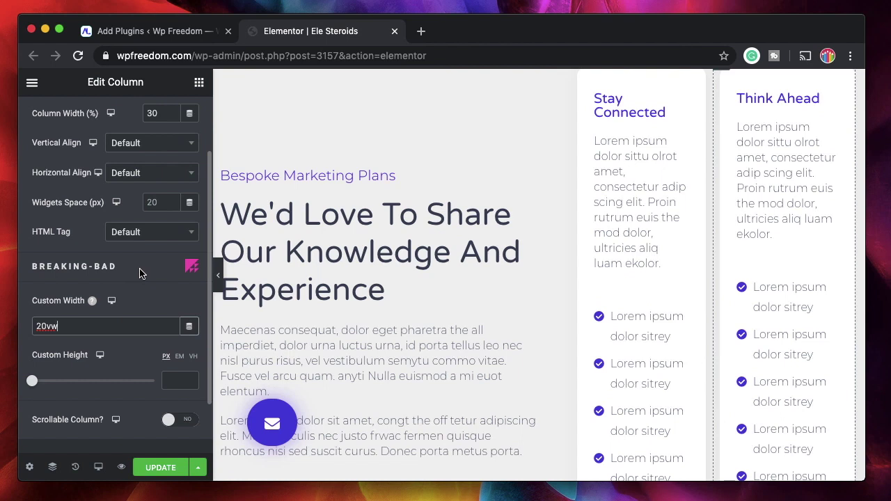
{"action": "scroll", "coordinate": [518, 208], "scroll_direction": "up", "scroll_amount": 1}
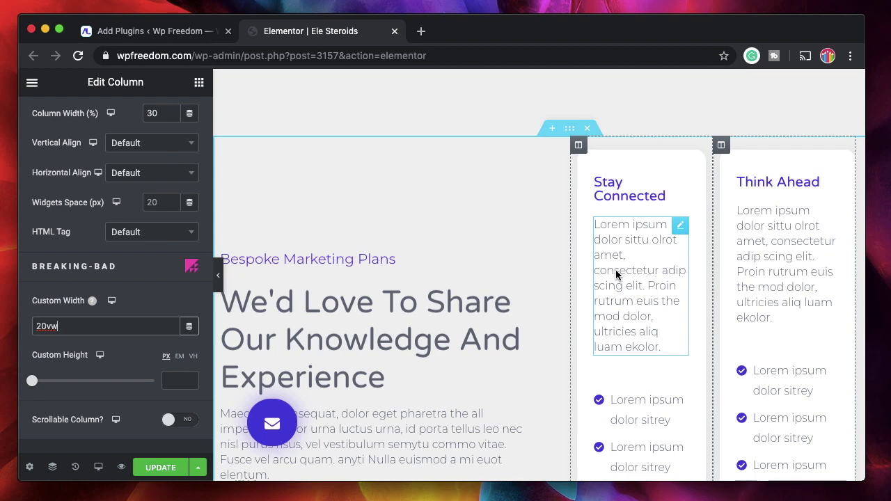
{"action": "scroll", "coordinate": [625, 261], "scroll_direction": "down", "scroll_amount": 3}
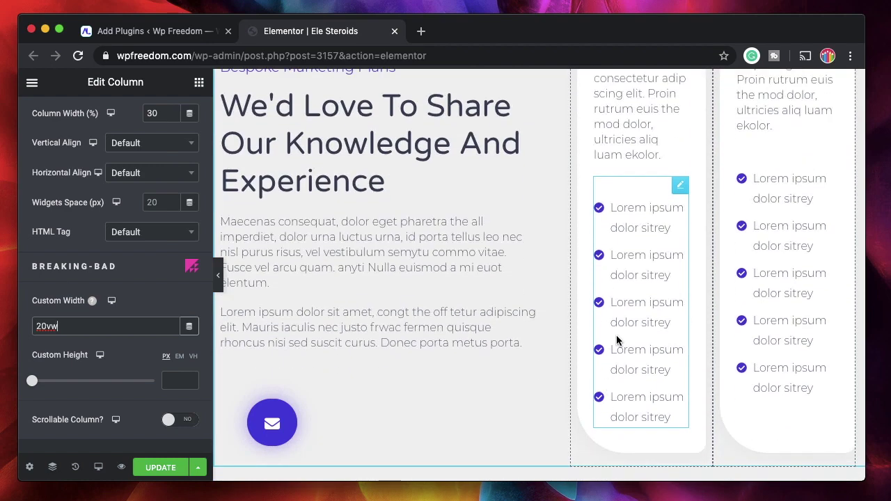
{"action": "scroll", "coordinate": [602, 238], "scroll_direction": "up", "scroll_amount": 2}
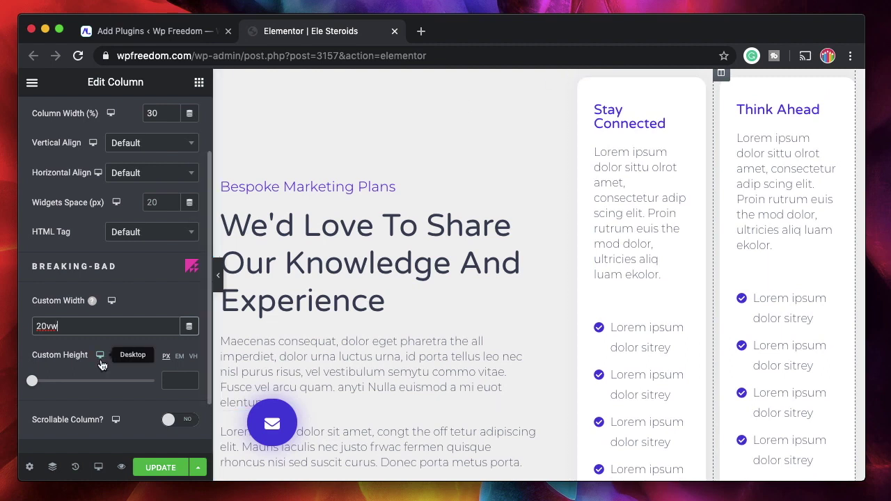
{"action": "scroll", "coordinate": [620, 150], "scroll_direction": "up", "scroll_amount": 1}
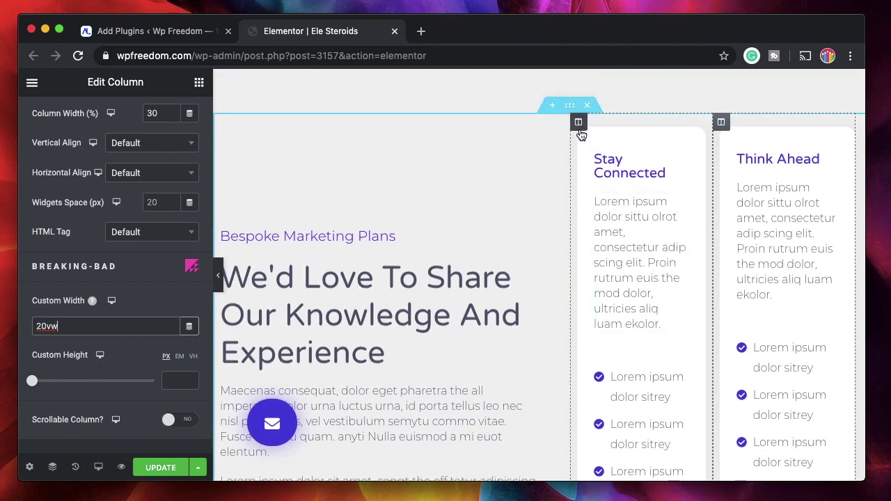
{"action": "left_click", "coordinate": [578, 122]}
{"action": "scroll", "coordinate": [126, 376], "scroll_direction": "down", "scroll_amount": 3}
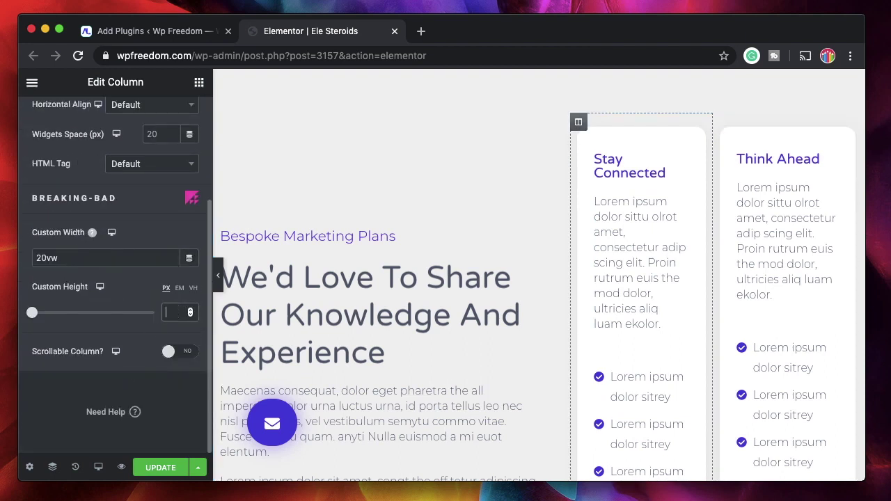
{"action": "type", "text": "200"}
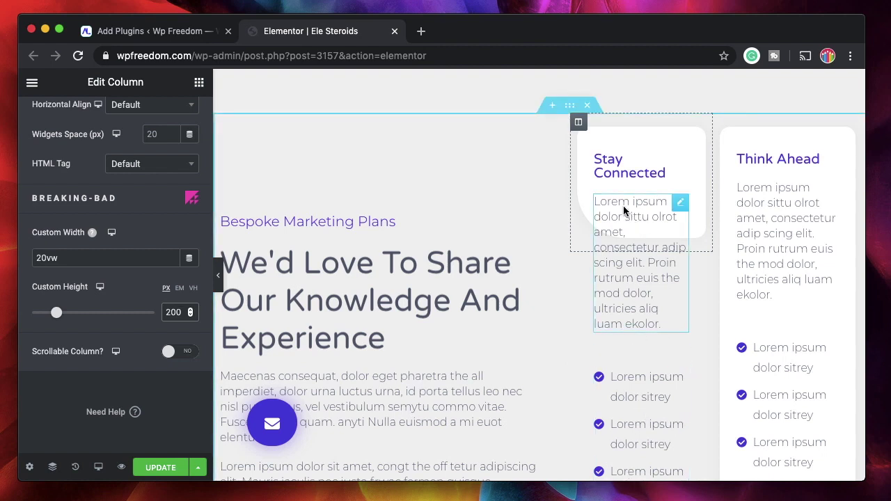
- Turn on Scrollable Column for the Stay Connected column
{"action": "left_click", "coordinate": [180, 351]}
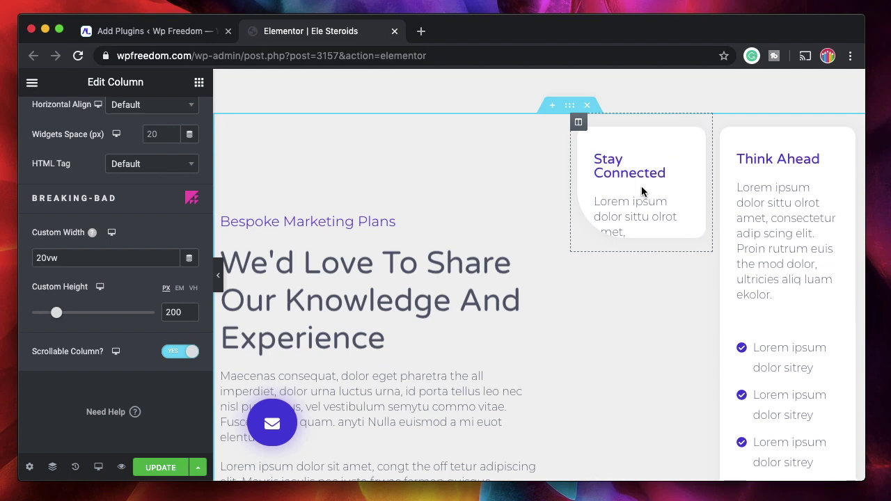
{"action": "scroll", "coordinate": [641, 186], "scroll_direction": "down", "scroll_amount": 5}
{"action": "scroll", "coordinate": [641, 186], "scroll_direction": "down", "scroll_amount": 3}
{"action": "scroll", "coordinate": [641, 189], "scroll_direction": "up", "scroll_amount": 10}
{"action": "scroll", "coordinate": [641, 190], "scroll_direction": "up", "scroll_amount": 7}
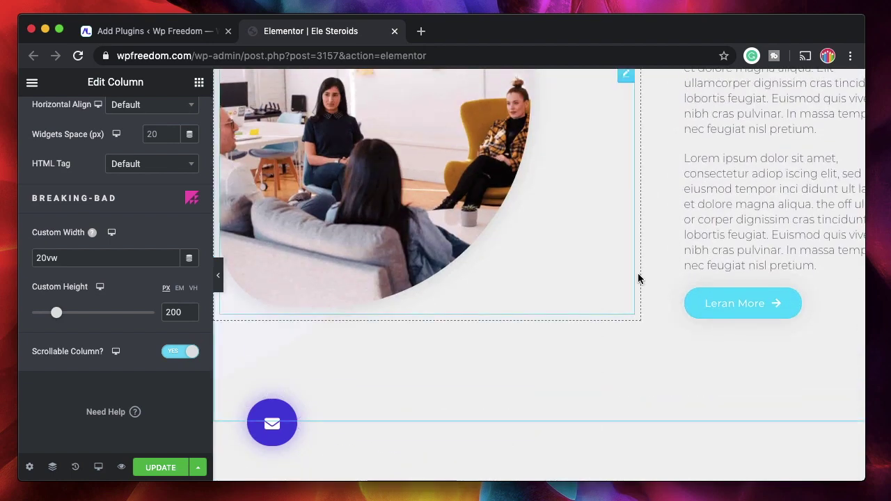
{"action": "scroll", "coordinate": [639, 275], "scroll_direction": "down", "scroll_amount": 5}
{"action": "scroll", "coordinate": [613, 264], "scroll_direction": "down", "scroll_amount": 5}
{"action": "scroll", "coordinate": [651, 260], "scroll_direction": "up", "scroll_amount": 5}
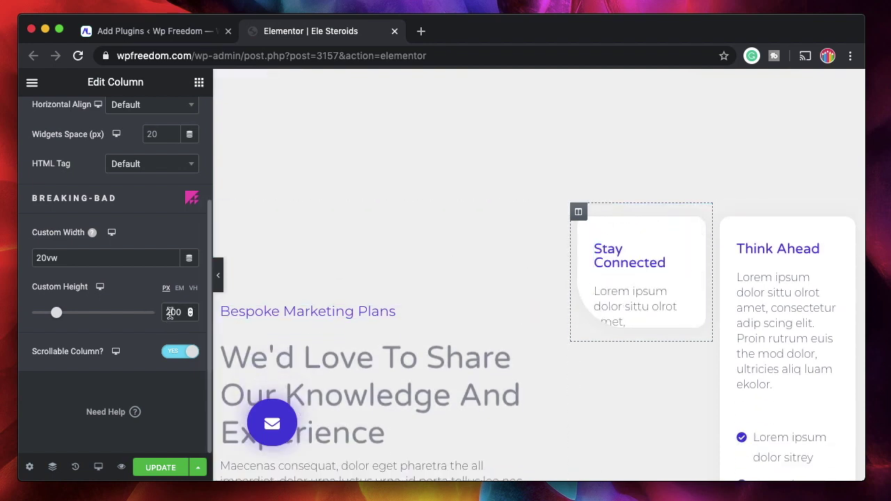
- Change the column's custom height from 200 to 300
{"action": "left_click", "coordinate": [170, 312]}
{"action": "key", "text": "BackSpace"}
{"action": "type", "text": "3"}
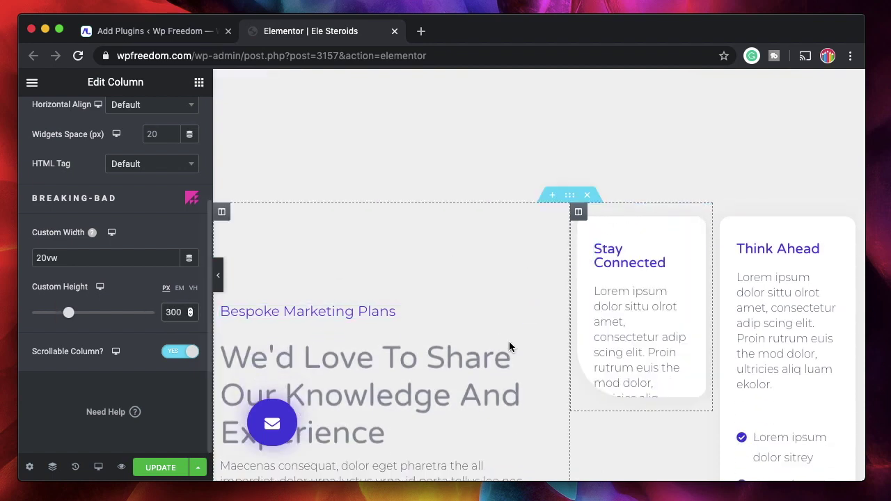
{"action": "scroll", "coordinate": [646, 324], "scroll_direction": "down", "scroll_amount": 5}
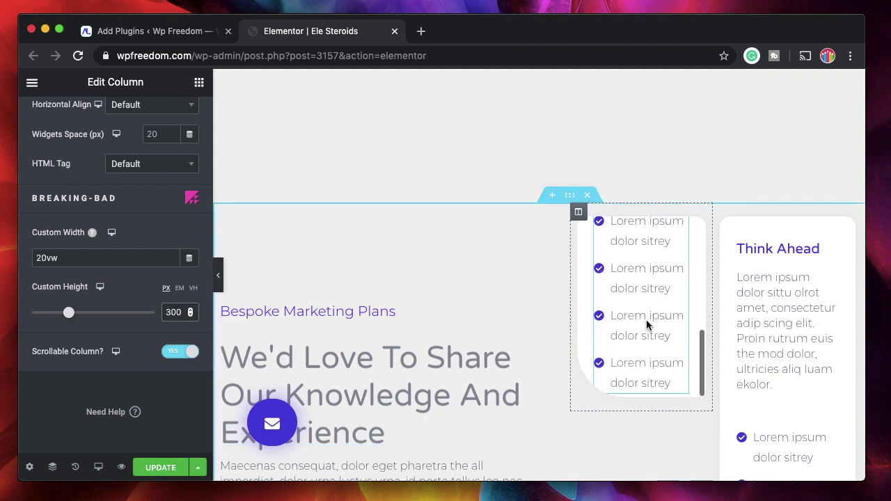
{"action": "scroll", "coordinate": [646, 321], "scroll_direction": "up", "scroll_amount": 5}
{"action": "scroll", "coordinate": [646, 319], "scroll_direction": "down", "scroll_amount": 10}
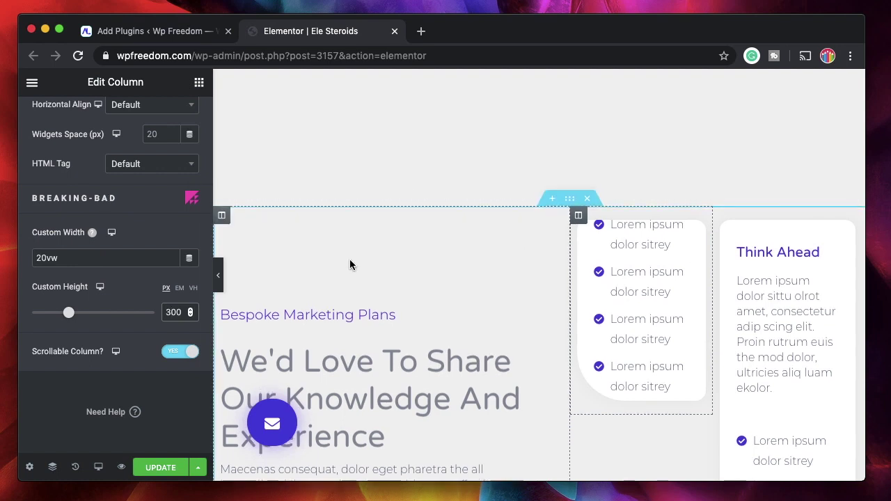
{"action": "scroll", "coordinate": [352, 263], "scroll_direction": "up", "scroll_amount": 1}
- Set the section's Breaking-Bad Align Columns to Center, then try End
{"action": "left_click", "coordinate": [570, 207]}
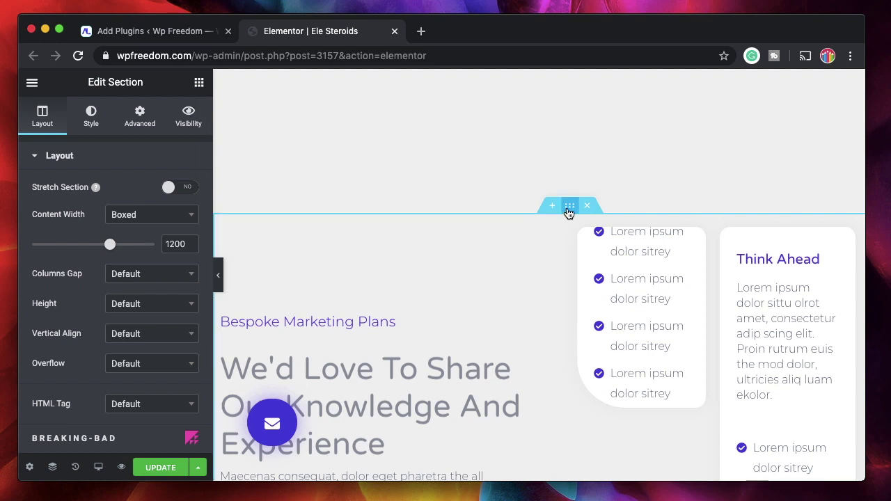
{"action": "scroll", "coordinate": [115, 371], "scroll_direction": "down", "scroll_amount": 5}
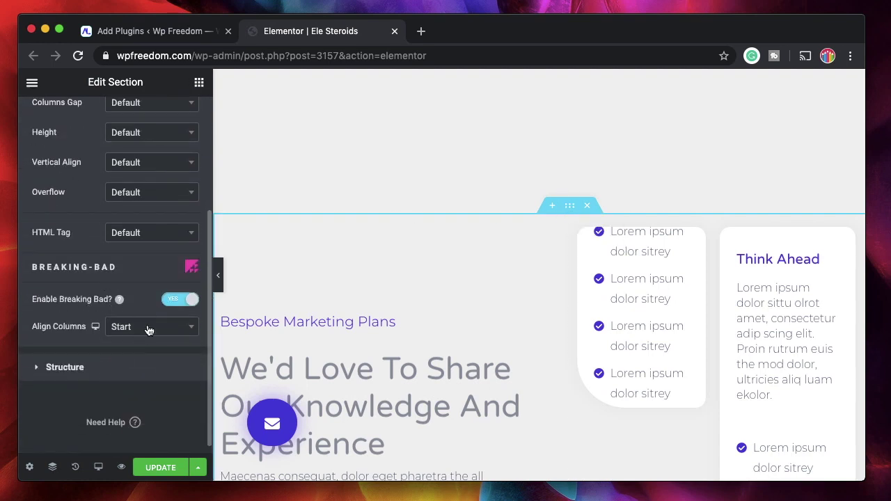
{"action": "left_click", "coordinate": [149, 328]}
{"action": "left_click", "coordinate": [136, 386]}
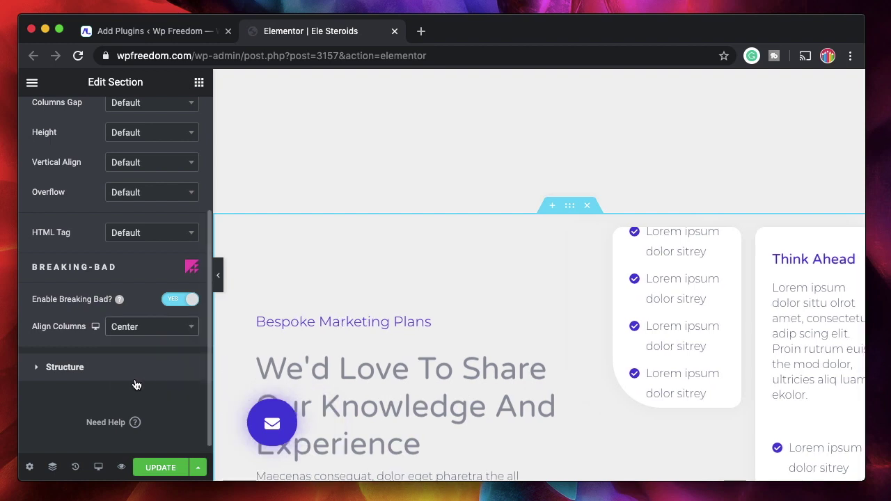
{"action": "left_click", "coordinate": [150, 325]}
{"action": "left_click", "coordinate": [149, 399]}
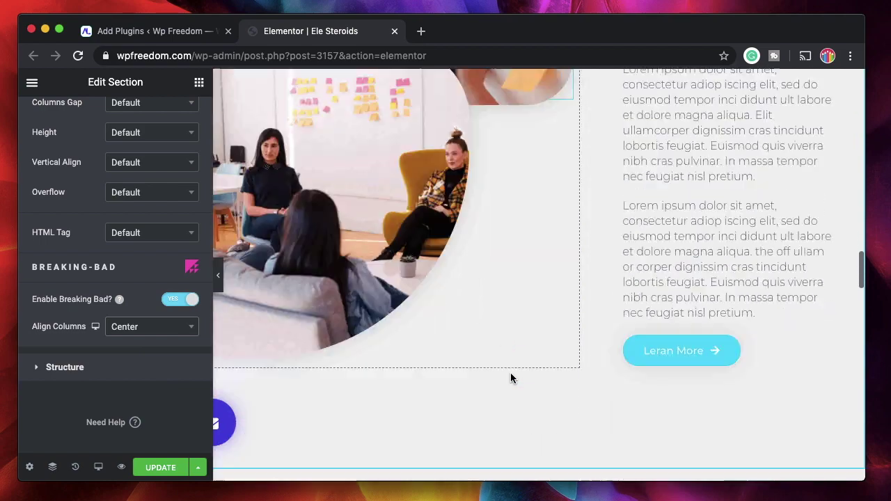
{"action": "scroll", "coordinate": [510, 378], "scroll_direction": "down", "scroll_amount": 5}
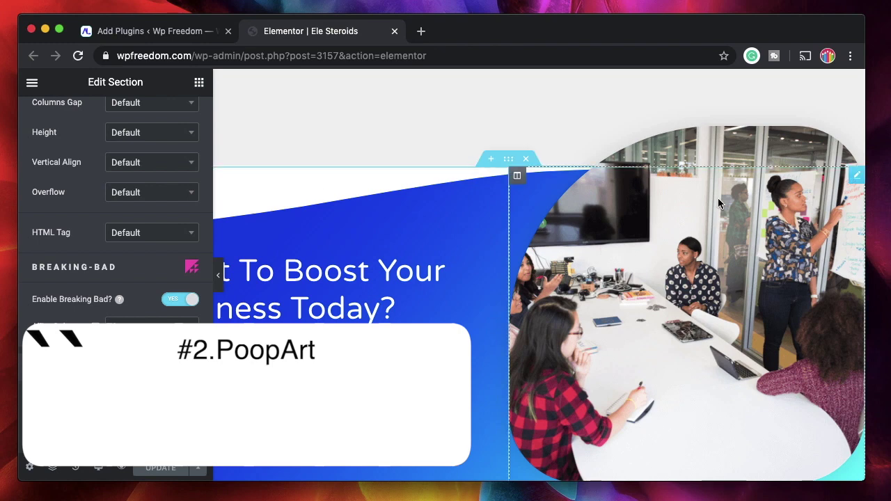
- Give the meeting photo a PoopArt overlay with the Gradient type
{"action": "left_click", "coordinate": [856, 178]}
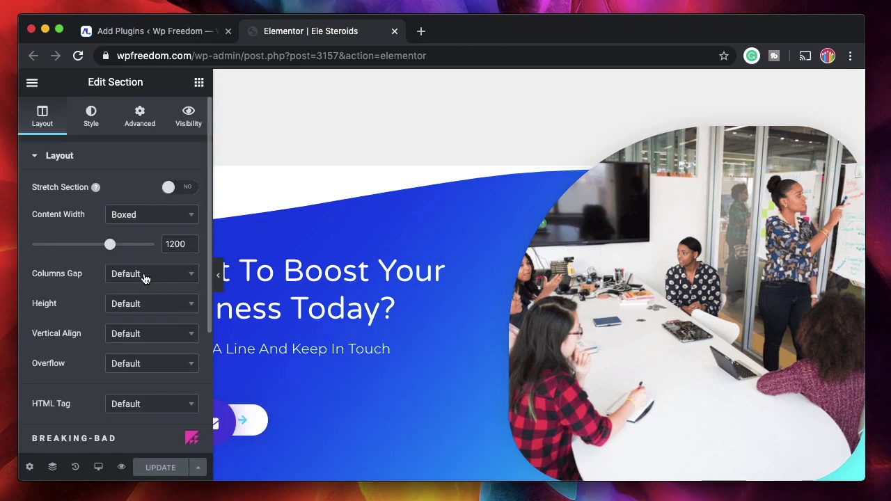
{"action": "left_click", "coordinate": [856, 179]}
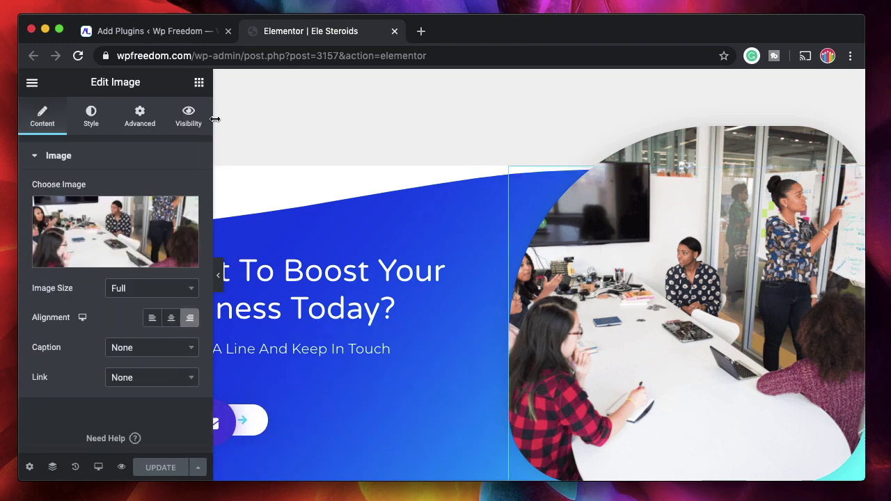
{"action": "left_click", "coordinate": [134, 117]}
{"action": "scroll", "coordinate": [80, 223], "scroll_direction": "down", "scroll_amount": 5}
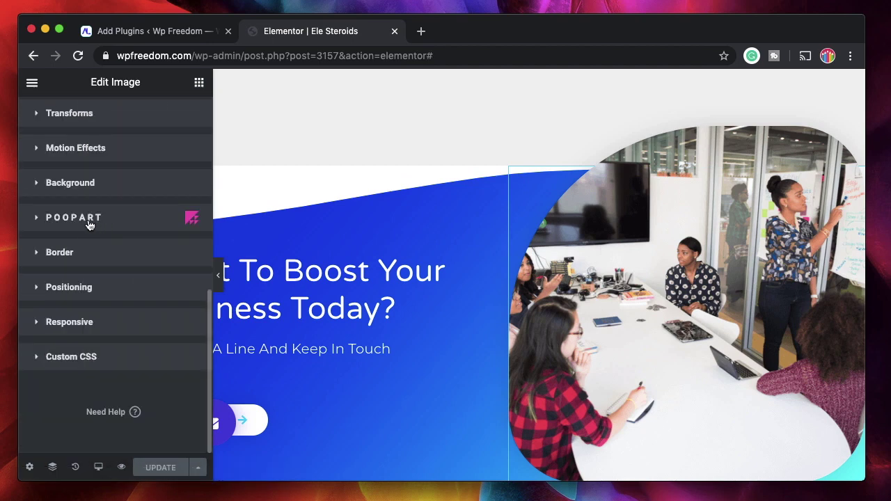
{"action": "left_click", "coordinate": [89, 222]}
{"action": "scroll", "coordinate": [104, 306], "scroll_direction": "down", "scroll_amount": 3}
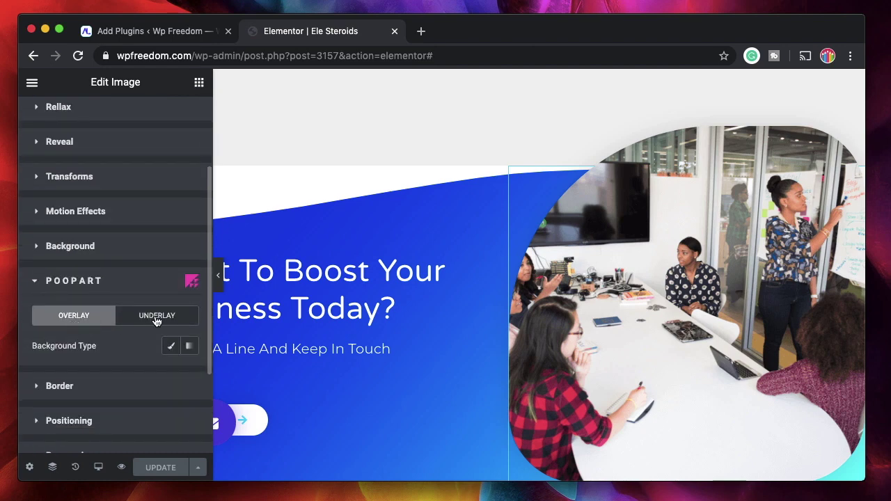
{"action": "left_click", "coordinate": [188, 341]}
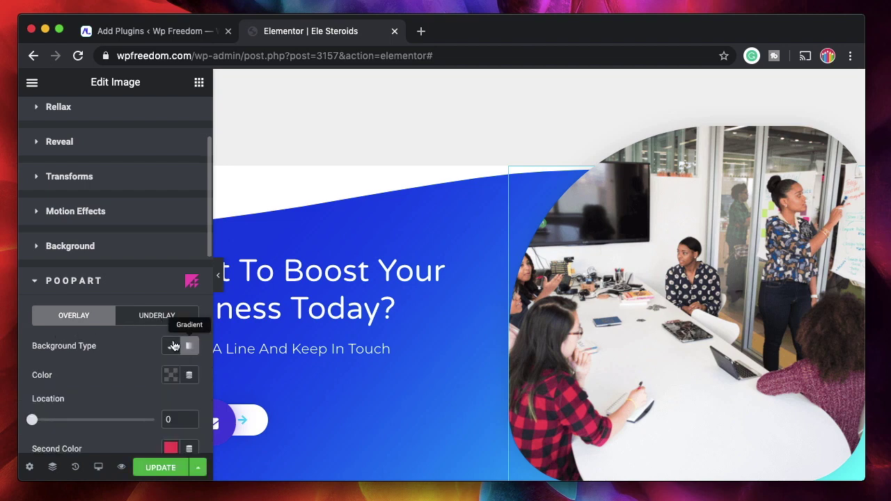
- Set the gradient's first colour to white (#FFFFFF) and the overlay z-index to 200
{"action": "scroll", "coordinate": [80, 390], "scroll_direction": "down", "scroll_amount": 3}
{"action": "left_click", "coordinate": [171, 239]}
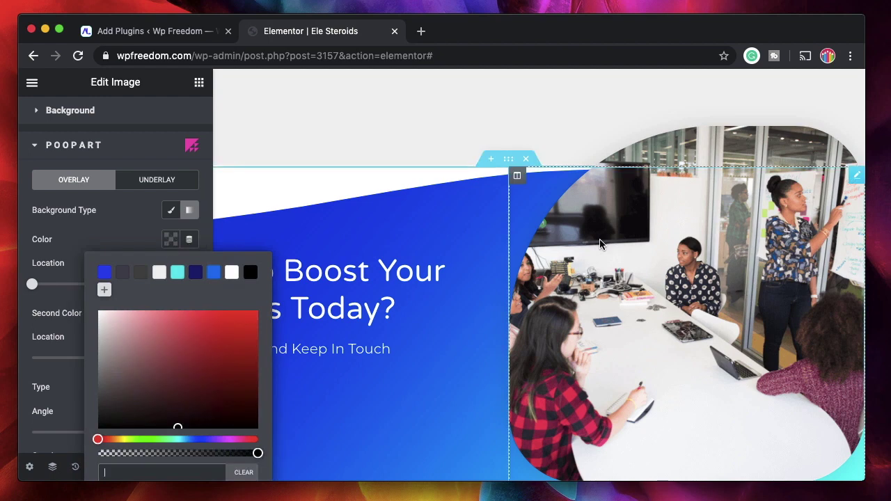
{"action": "left_click", "coordinate": [231, 273]}
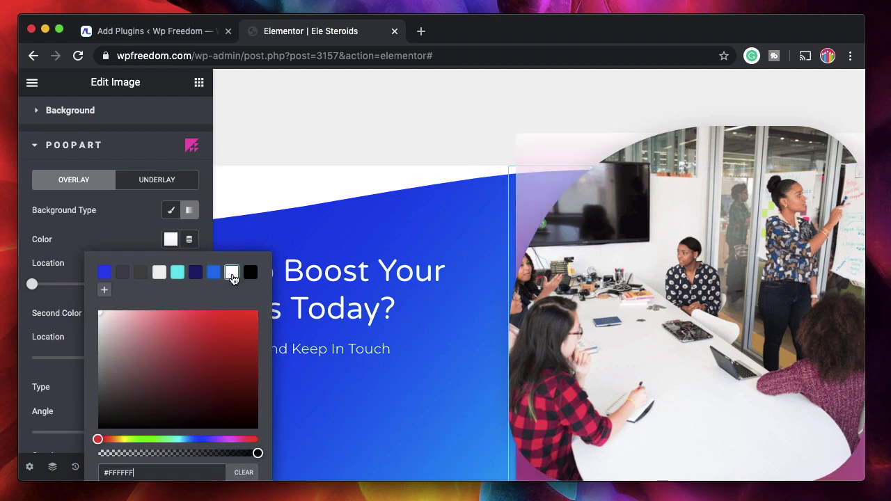
{"action": "left_click", "coordinate": [119, 245]}
{"action": "scroll", "coordinate": [119, 308], "scroll_direction": "down", "scroll_amount": 4}
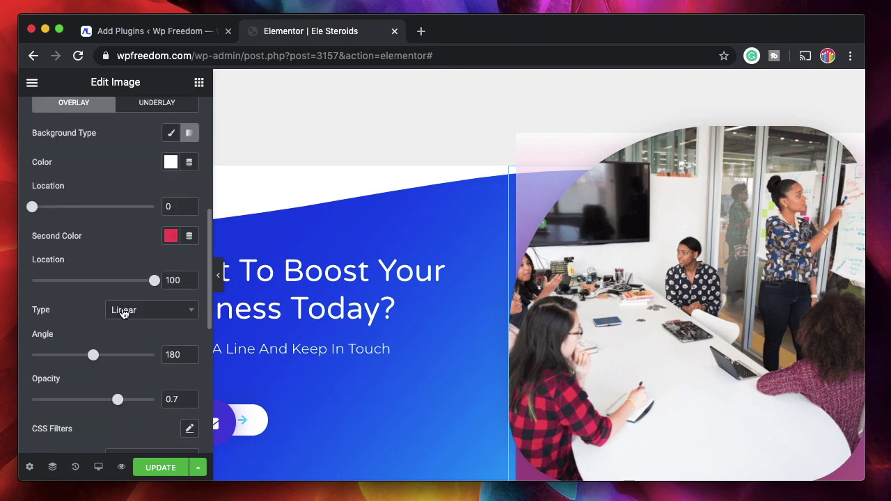
{"action": "scroll", "coordinate": [124, 313], "scroll_direction": "down", "scroll_amount": 2}
{"action": "scroll", "coordinate": [123, 390], "scroll_direction": "down", "scroll_amount": 3}
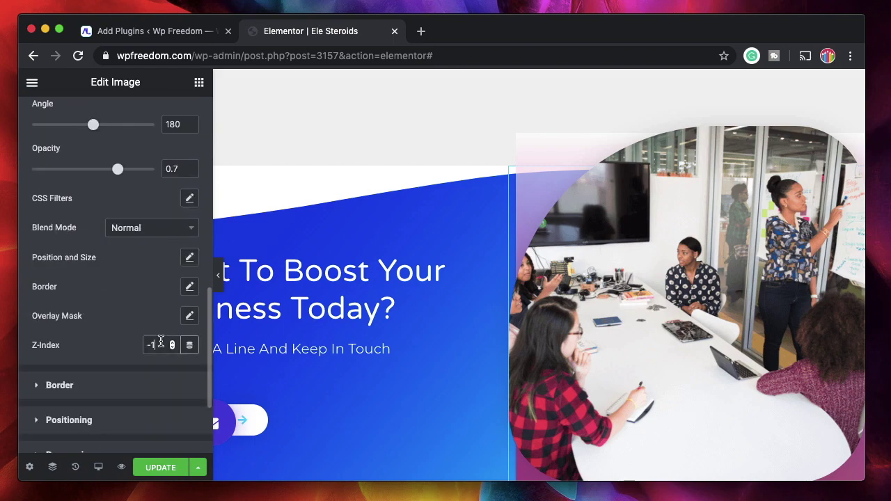
{"action": "type", "text": "20"}
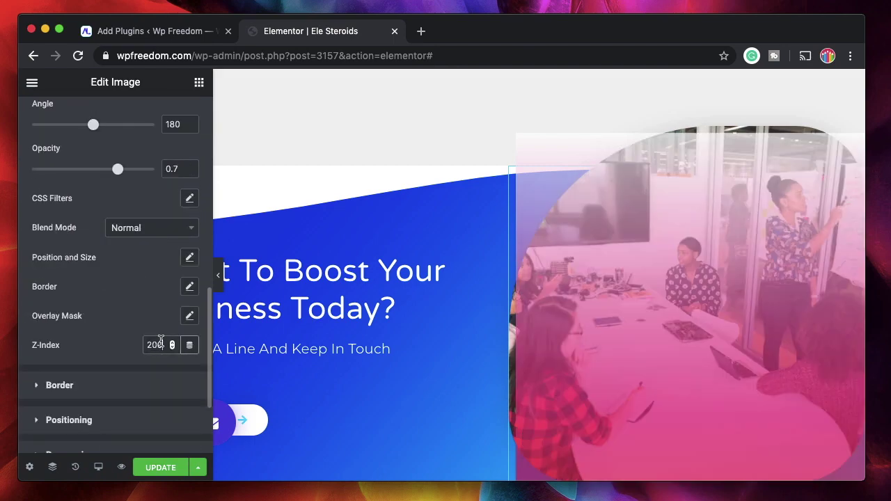
{"action": "type", "text": "0"}
{"action": "scroll", "coordinate": [672, 299], "scroll_direction": "down", "scroll_amount": 3}
{"action": "scroll", "coordinate": [650, 298], "scroll_direction": "up", "scroll_amount": 3}
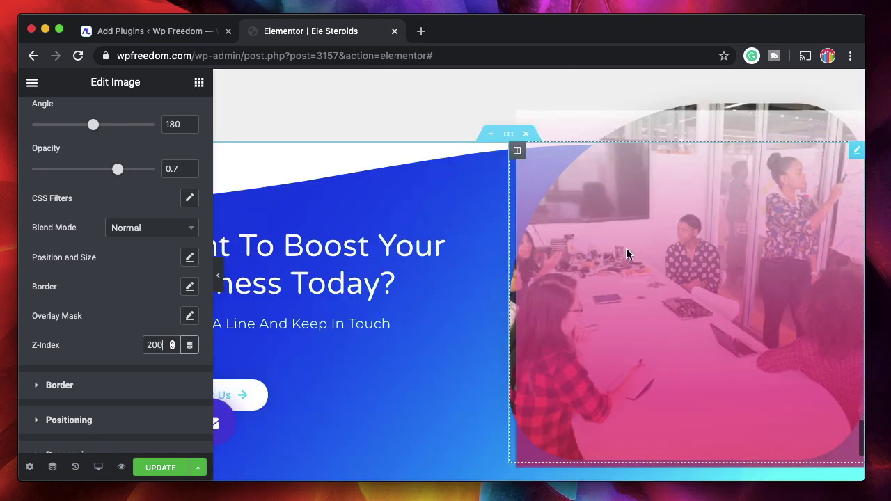
{"action": "scroll", "coordinate": [95, 276], "scroll_direction": "up", "scroll_amount": 5}
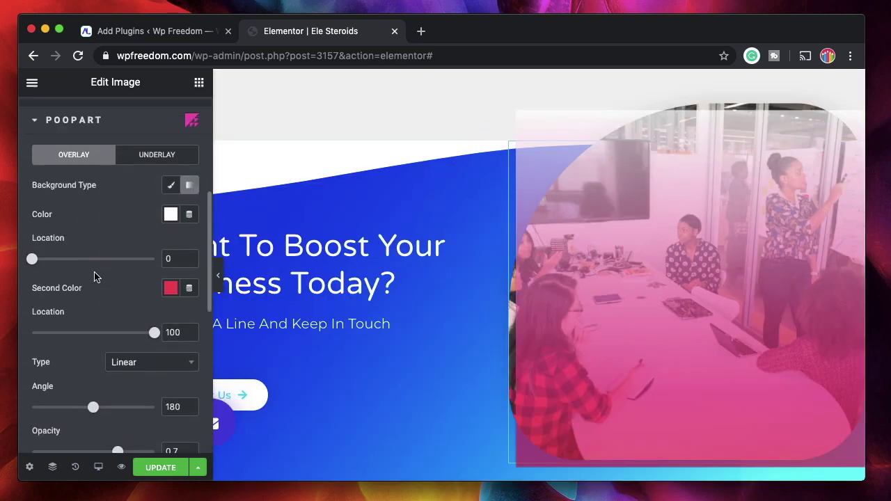
- Use the DS logo from the Media Library as the PoopArt underlay's classic image
{"action": "left_click", "coordinate": [145, 174]}
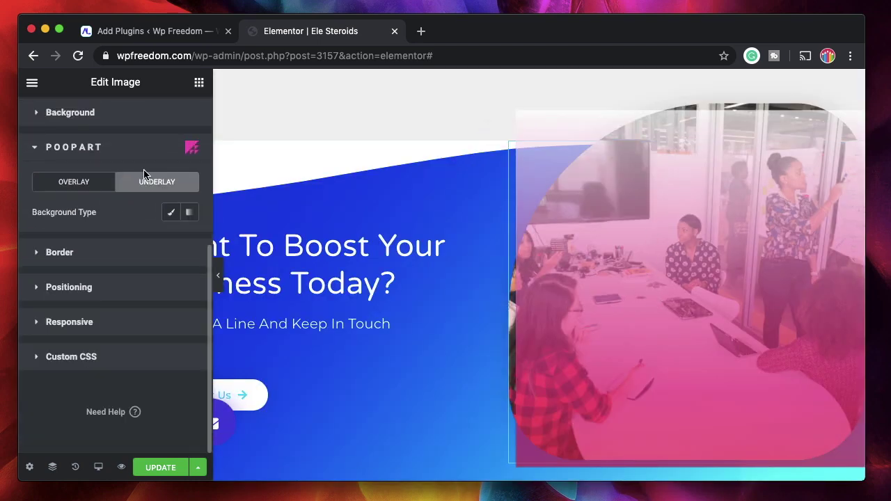
{"action": "left_click", "coordinate": [173, 214]}
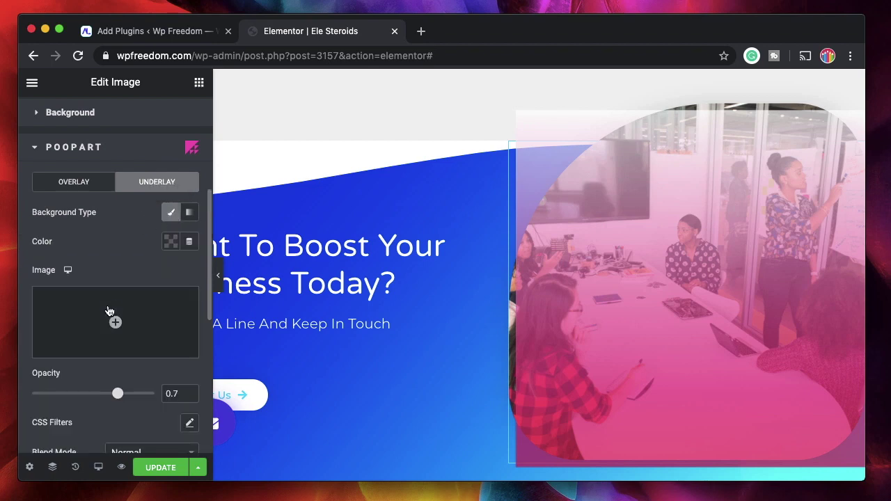
{"action": "left_click", "coordinate": [108, 322]}
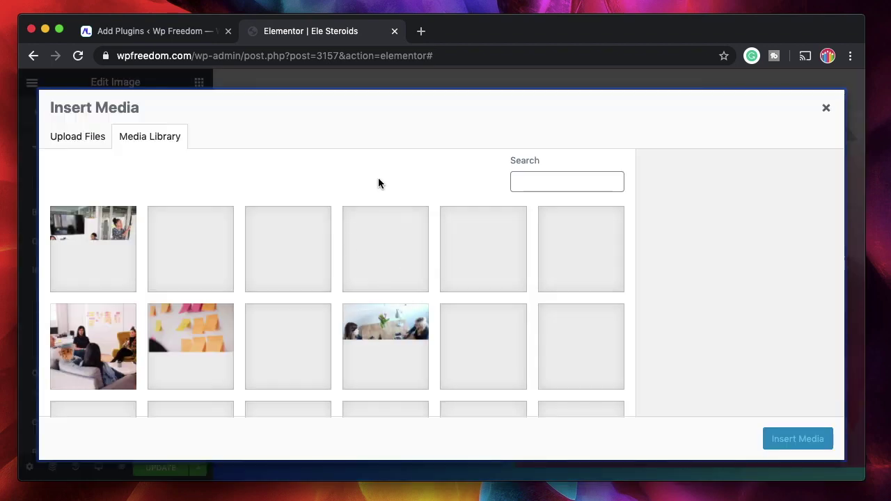
{"action": "scroll", "coordinate": [376, 307], "scroll_direction": "down", "scroll_amount": 3}
{"action": "left_click", "coordinate": [473, 317]}
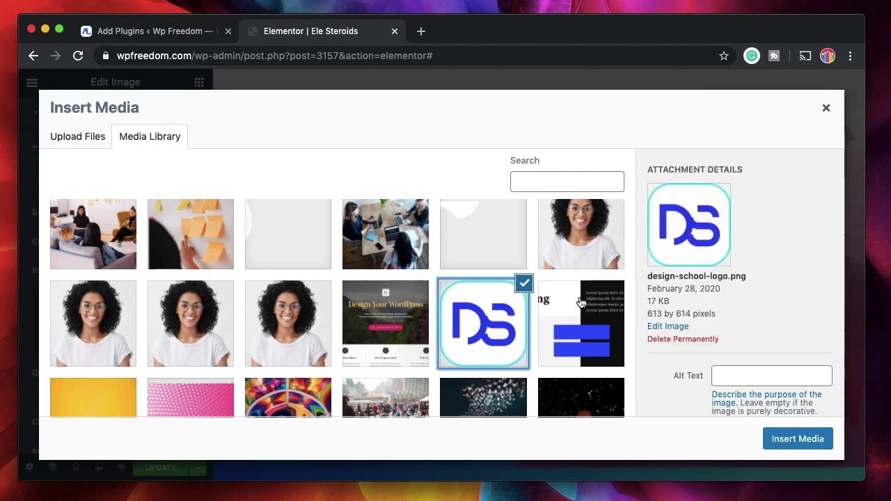
{"action": "left_click", "coordinate": [802, 438]}
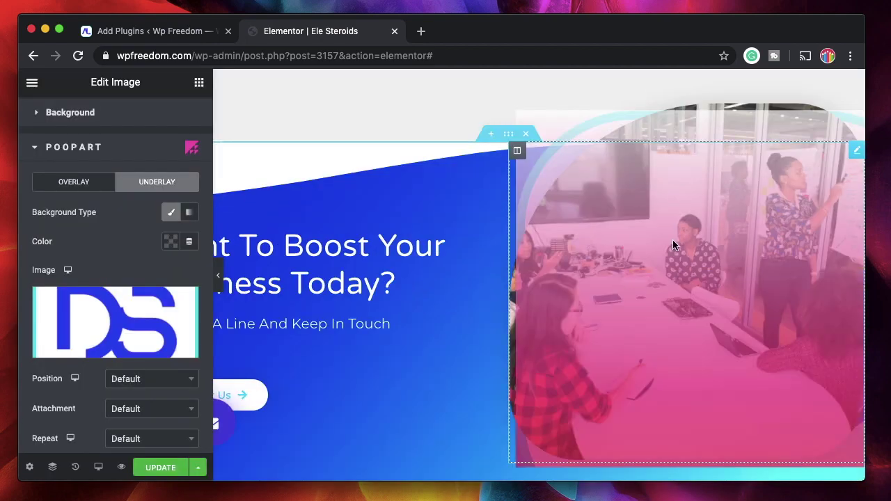
- Size the underlay logo Custom (60 px), No-repeat, positioned Center Center
{"action": "scroll", "coordinate": [151, 269], "scroll_direction": "down", "scroll_amount": 3}
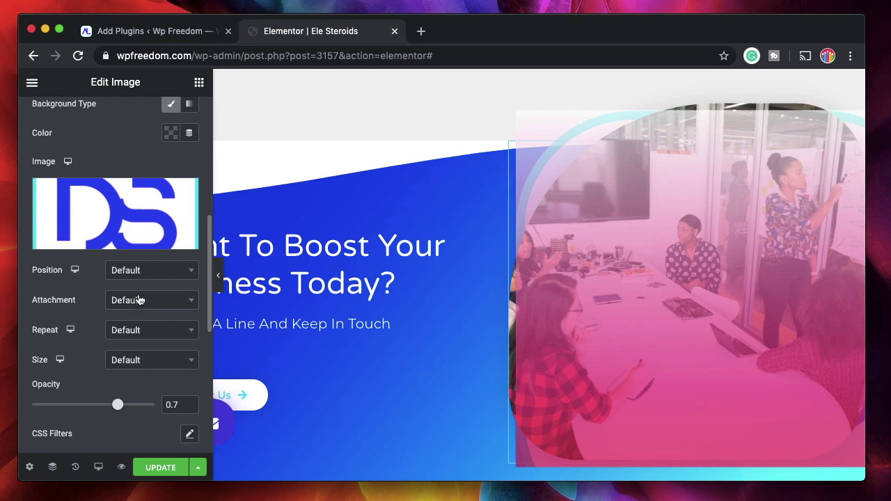
{"action": "left_click", "coordinate": [152, 360]}
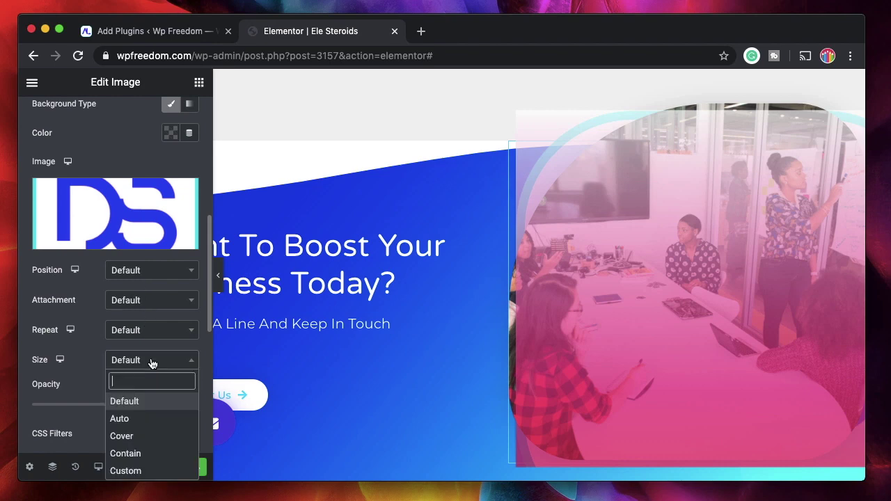
{"action": "left_click", "coordinate": [133, 471]}
{"action": "left_click", "coordinate": [121, 320]}
{"action": "left_click", "coordinate": [137, 216]}
{"action": "left_click", "coordinate": [143, 273]}
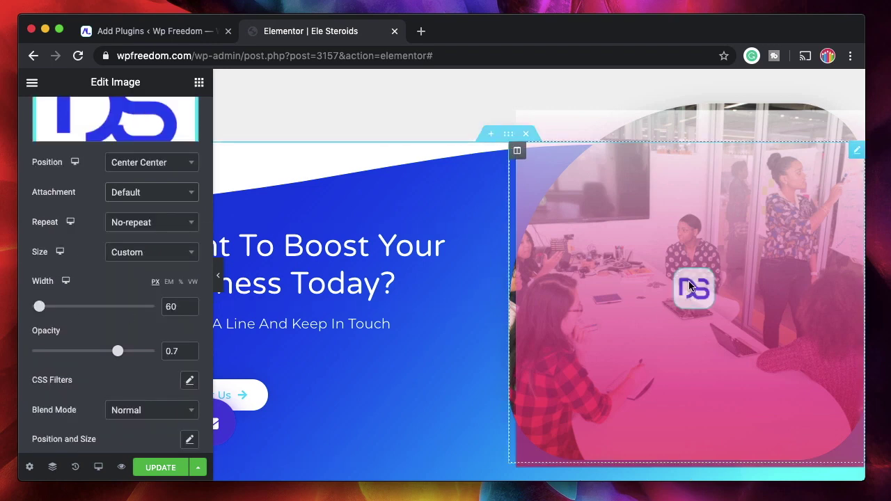
- Set the DS logo underlay's blend mode to Multiply
{"action": "scroll", "coordinate": [108, 319], "scroll_direction": "down", "scroll_amount": 5}
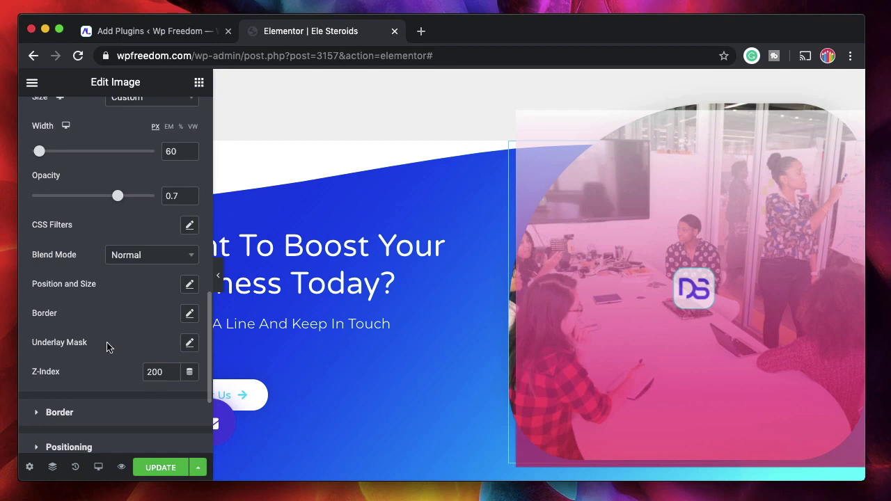
{"action": "left_click", "coordinate": [155, 266]}
{"action": "left_click", "coordinate": [140, 319]}
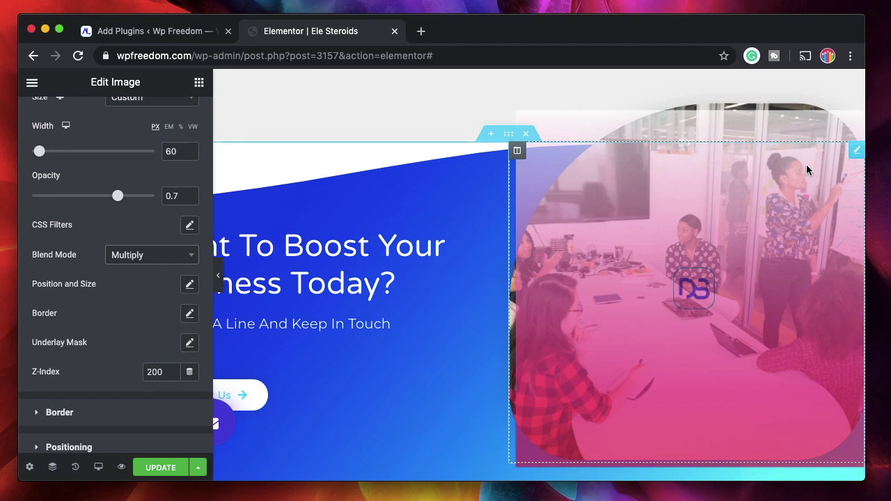
{"action": "scroll", "coordinate": [112, 194], "scroll_direction": "up", "scroll_amount": 5}
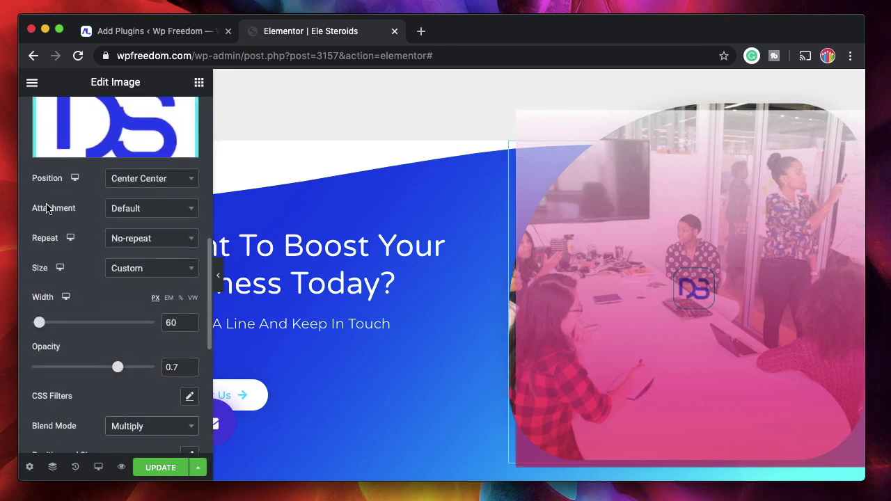
{"action": "scroll", "coordinate": [47, 208], "scroll_direction": "up", "scroll_amount": 5}
{"action": "scroll", "coordinate": [60, 340], "scroll_direction": "down", "scroll_amount": 1}
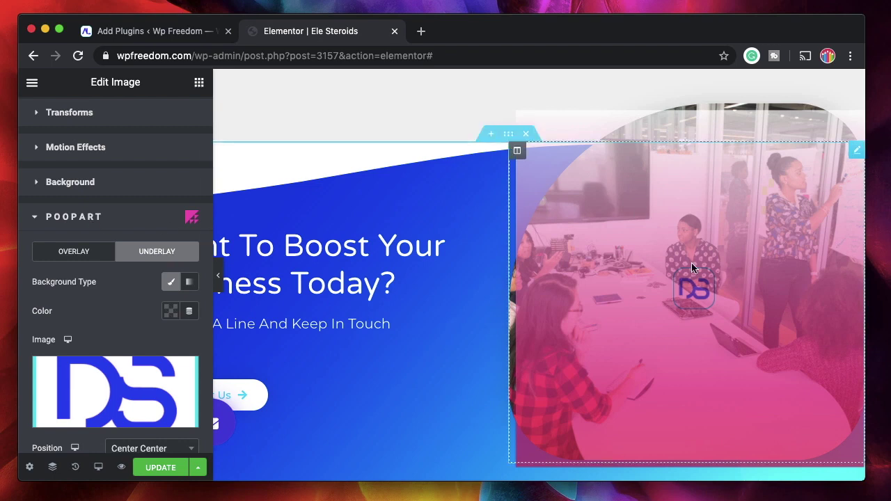
- Copy the meeting photo's image widget
{"action": "right_click", "coordinate": [859, 154]}
{"action": "left_click", "coordinate": [803, 208]}
{"action": "scroll", "coordinate": [716, 209], "scroll_direction": "down", "scroll_amount": 10}
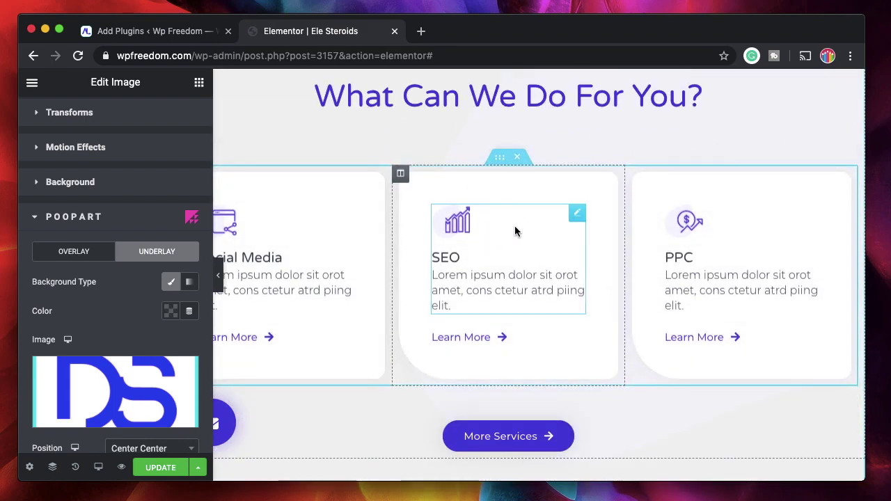
{"action": "scroll", "coordinate": [580, 222], "scroll_direction": "up", "scroll_amount": 1}
{"action": "scroll", "coordinate": [578, 217], "scroll_direction": "down", "scroll_amount": 10}
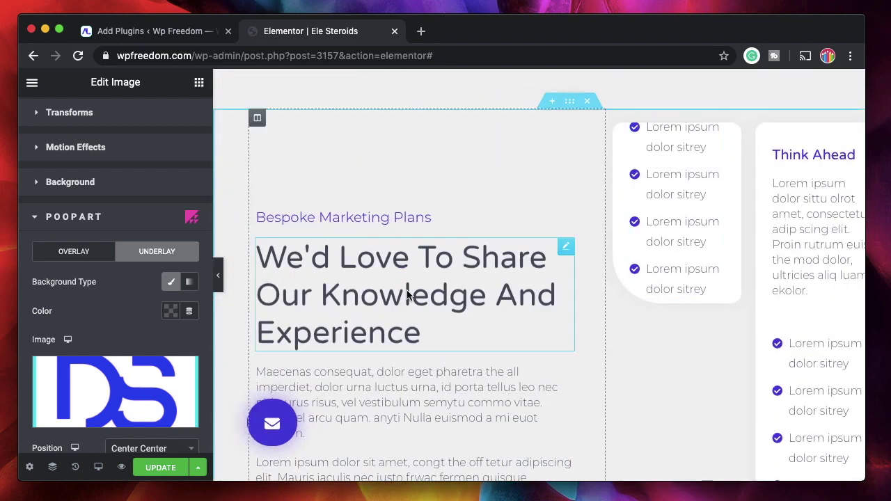
{"action": "scroll", "coordinate": [408, 288], "scroll_direction": "down", "scroll_amount": 2}
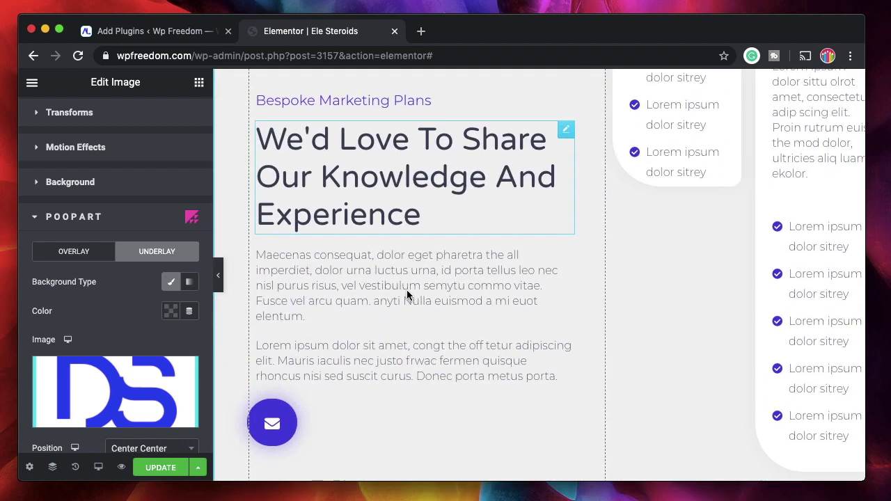
- Paste the image's style onto the 'We'd Love To Share Our Knowledge And Experience' heading and update the page
{"action": "right_click", "coordinate": [464, 152]}
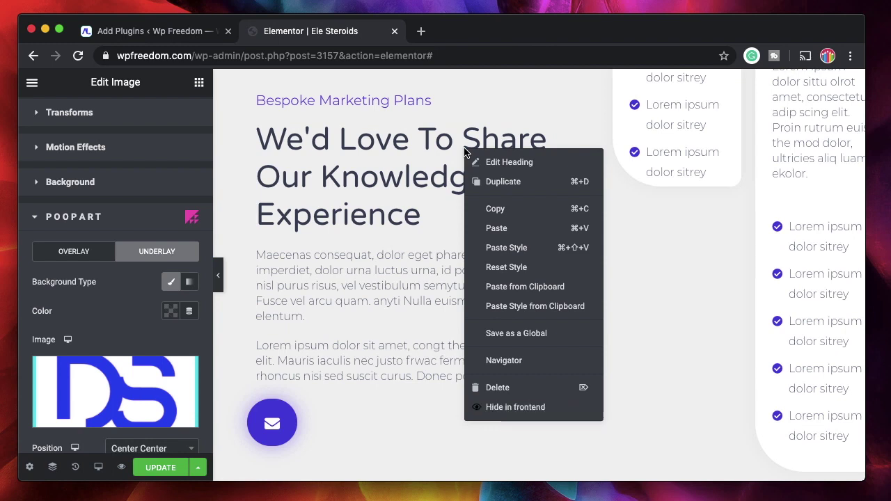
{"action": "left_click", "coordinate": [511, 248]}
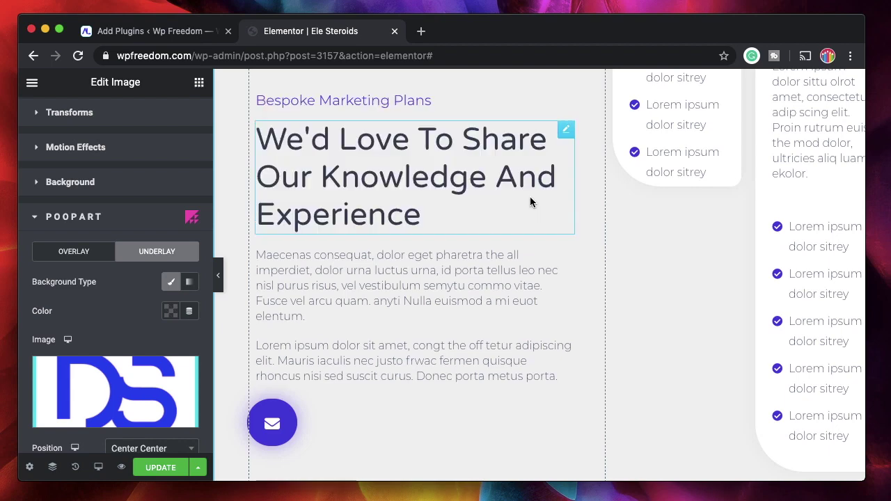
{"action": "scroll", "coordinate": [529, 199], "scroll_direction": "down", "scroll_amount": 10}
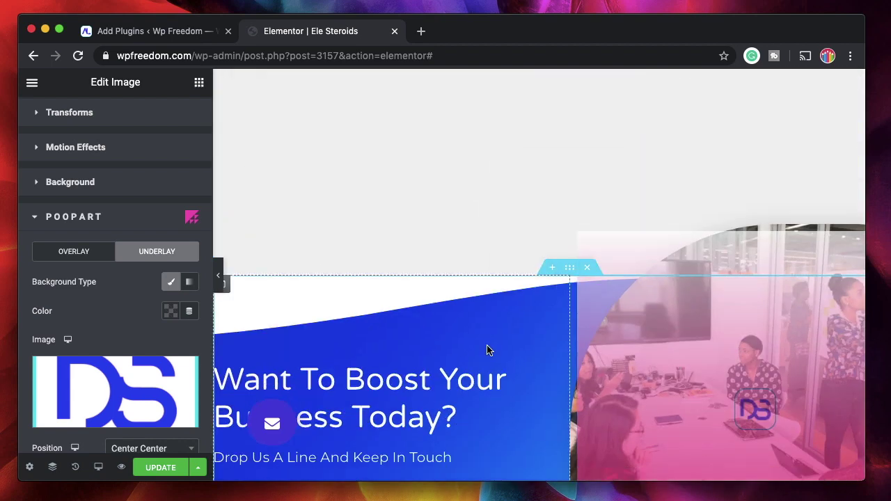
{"action": "scroll", "coordinate": [487, 350], "scroll_direction": "down", "scroll_amount": 3}
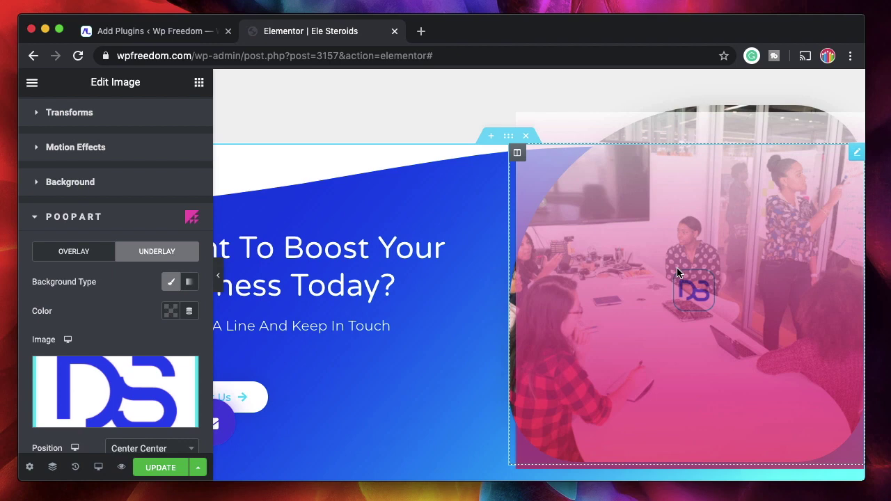
{"action": "left_click", "coordinate": [161, 470]}
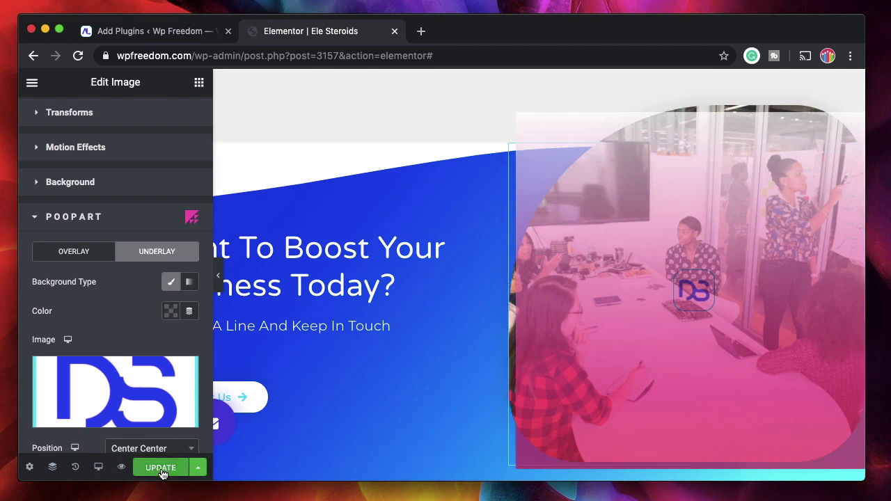
- Preview the saved page in a new tab and scroll to the Want To Boost Your Business Today? section
{"action": "left_click", "coordinate": [122, 468]}
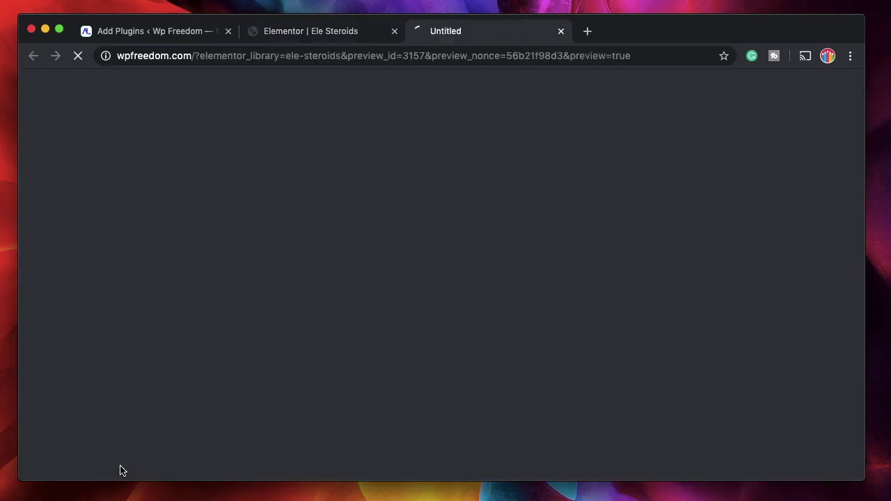
{"action": "left_click", "coordinate": [331, 33]}
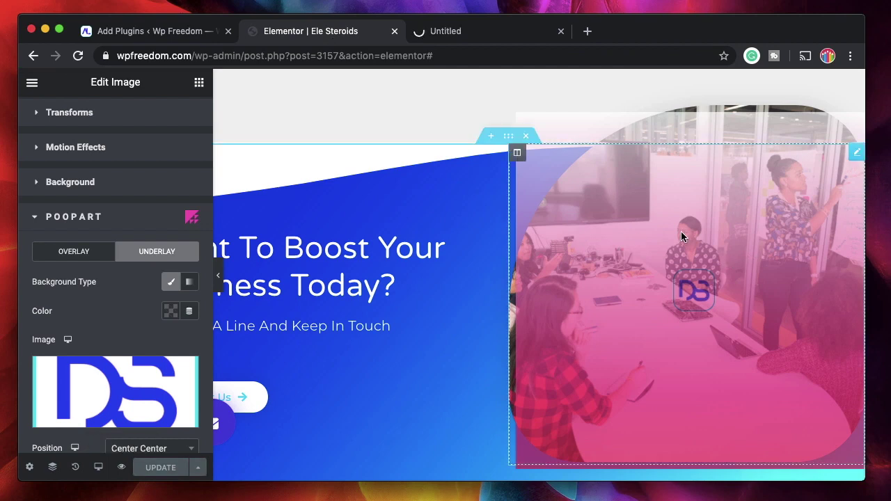
{"action": "left_click", "coordinate": [492, 30]}
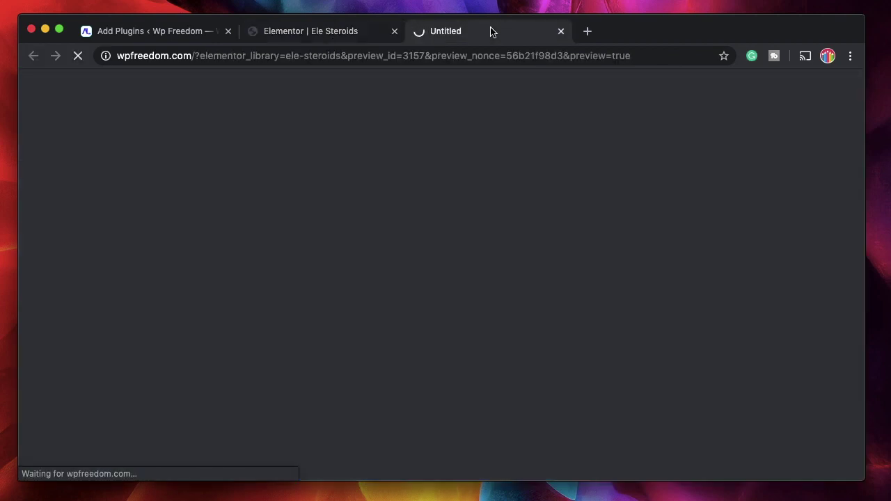
{"action": "left_click", "coordinate": [334, 35]}
{"action": "left_click", "coordinate": [447, 34]}
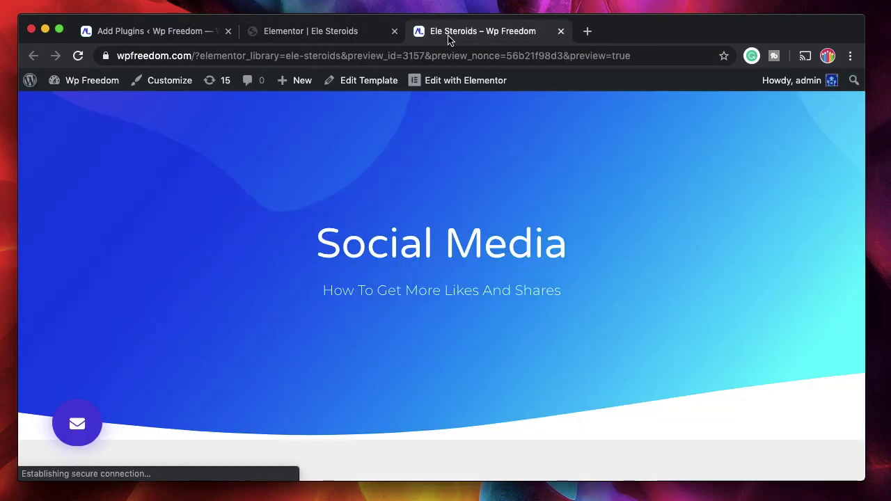
{"action": "scroll", "coordinate": [417, 296], "scroll_direction": "down", "scroll_amount": 20}
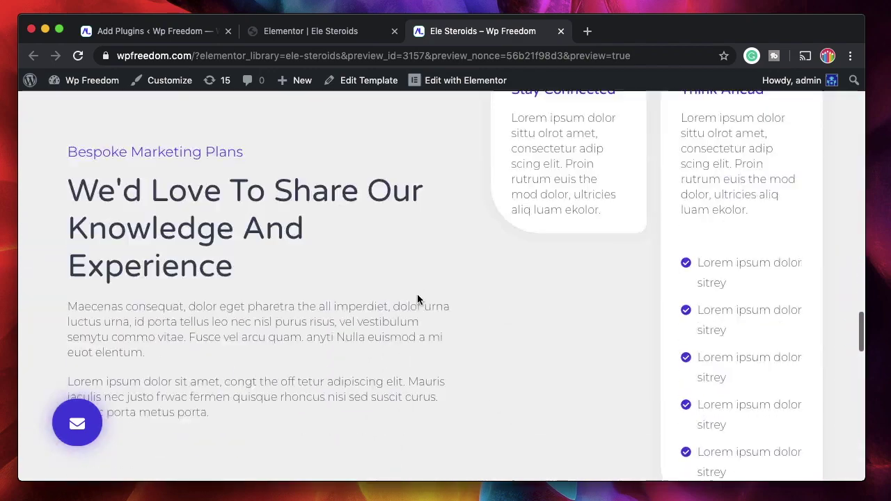
{"action": "scroll", "coordinate": [417, 300], "scroll_direction": "down", "scroll_amount": 5}
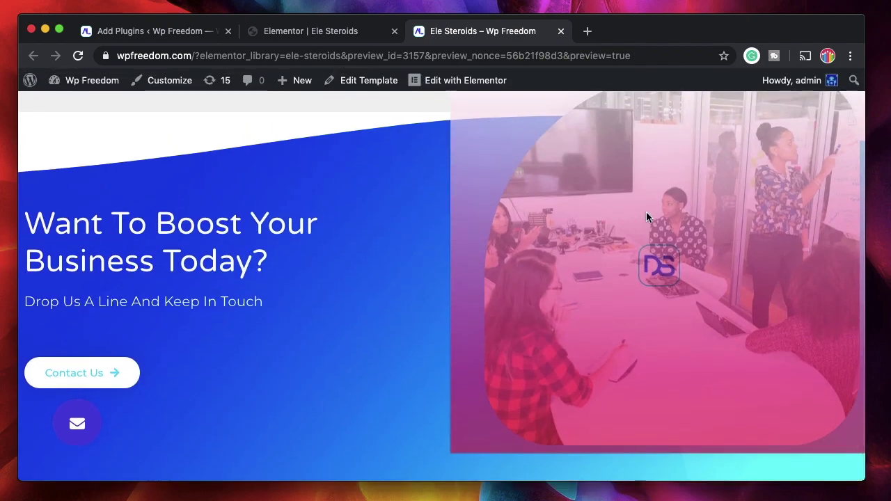
{"action": "right_click", "coordinate": [638, 196]}
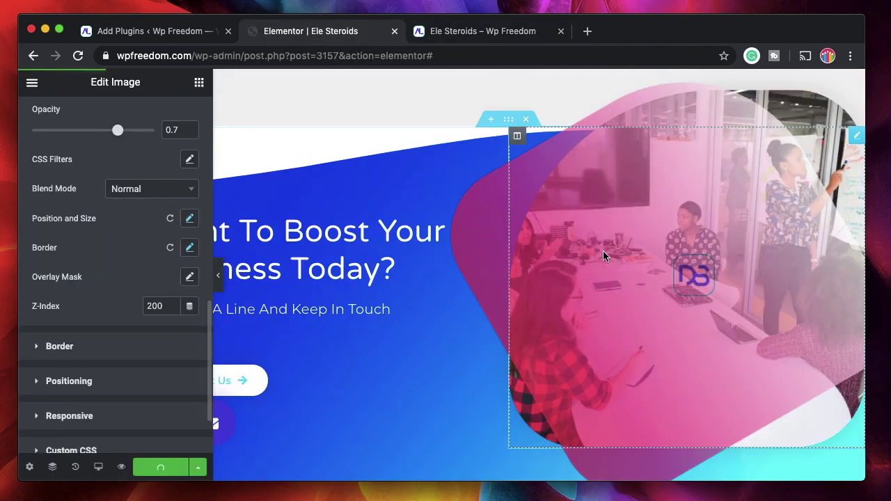
- Shift the Poopart overlay shape up with a top offset of -5
{"action": "left_click", "coordinate": [190, 220]}
{"action": "left_click", "coordinate": [190, 220]}
{"action": "scroll", "coordinate": [119, 261], "scroll_direction": "down", "scroll_amount": 1}
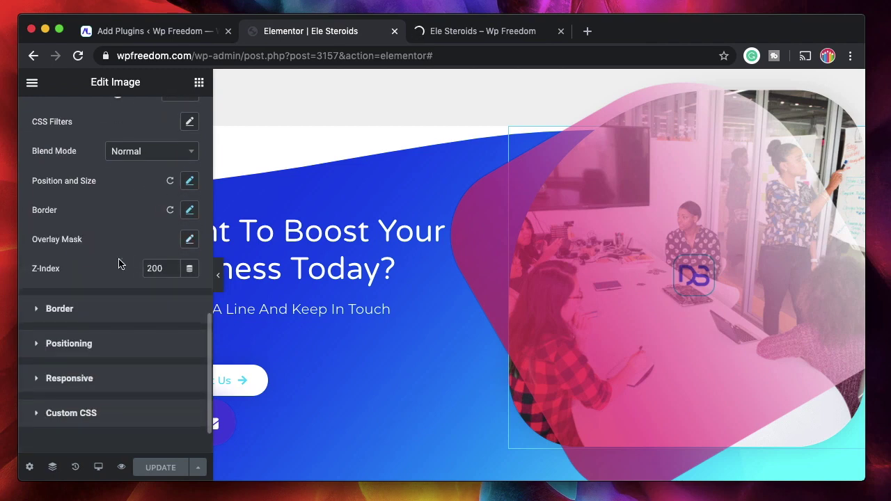
{"action": "left_click", "coordinate": [190, 179]}
{"action": "scroll", "coordinate": [104, 316], "scroll_direction": "down", "scroll_amount": 3}
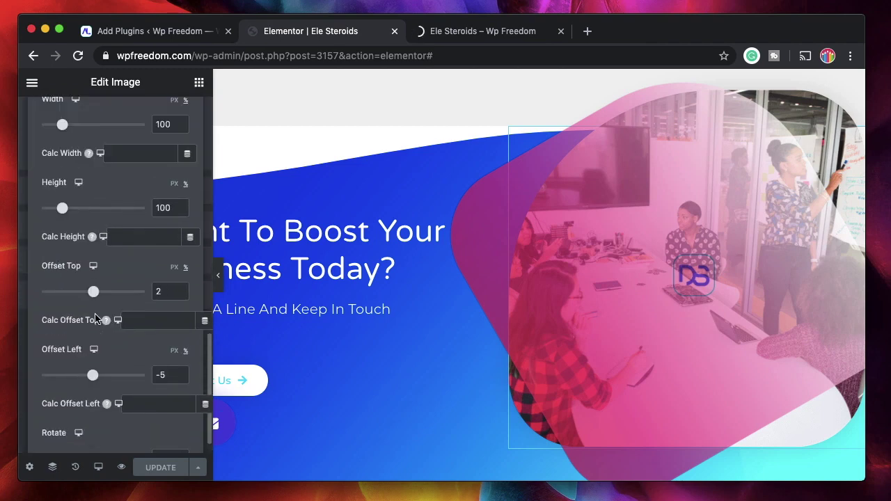
{"action": "mouse_move", "coordinate": [91, 296]}
{"action": "left_mouse_down"}
{"action": "mouse_move", "coordinate": [104, 295]}
{"action": "mouse_move", "coordinate": [85, 296]}
{"action": "mouse_move", "coordinate": [94, 298]}
{"action": "left_mouse_up"}
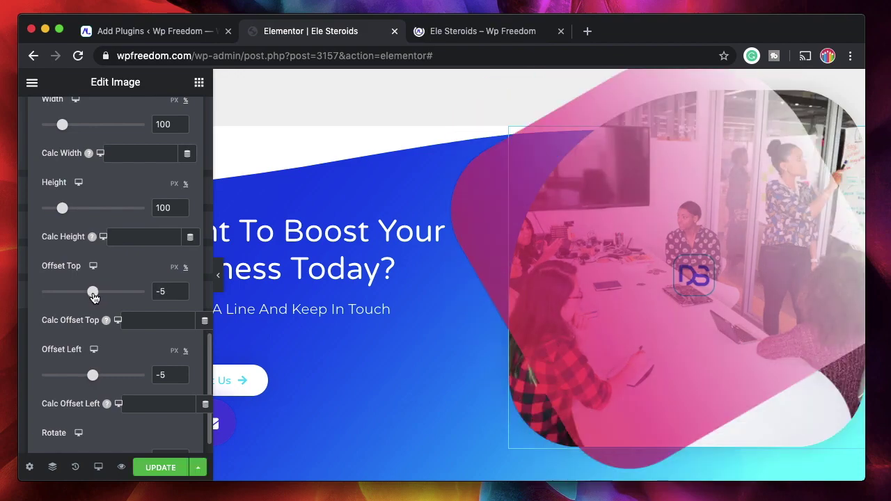
{"action": "scroll", "coordinate": [121, 201], "scroll_direction": "down", "scroll_amount": 1}
{"action": "scroll", "coordinate": [120, 200], "scroll_direction": "up", "scroll_amount": 4}
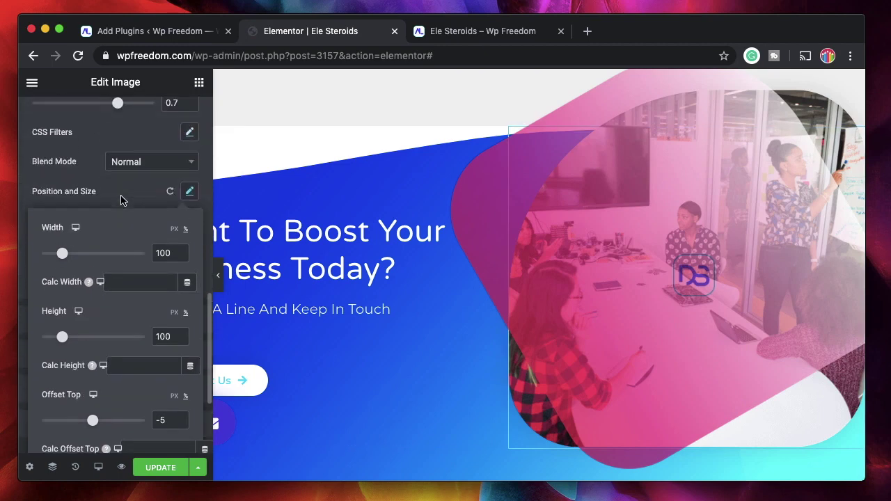
{"action": "left_click", "coordinate": [177, 197]}
- Round the overlay's corners to 200, 60, 100 and 100 px
{"action": "left_click", "coordinate": [190, 200]}
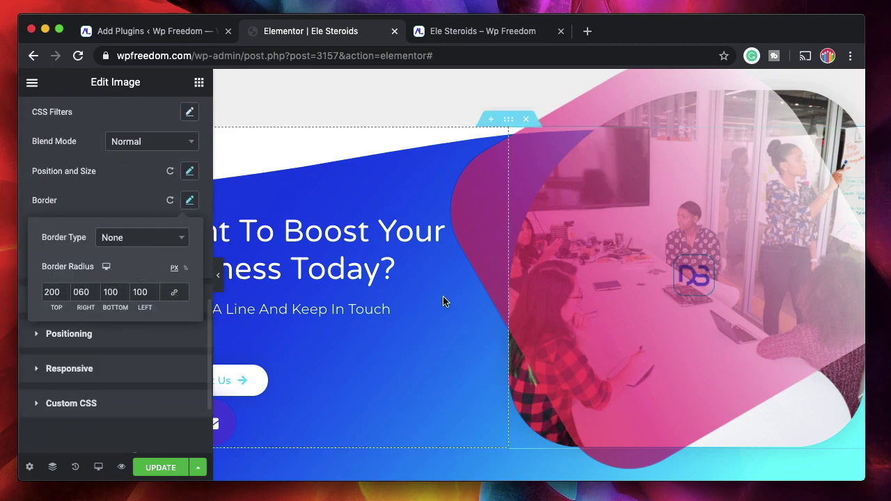
{"action": "scroll", "coordinate": [747, 260], "scroll_direction": "up", "scroll_amount": 2}
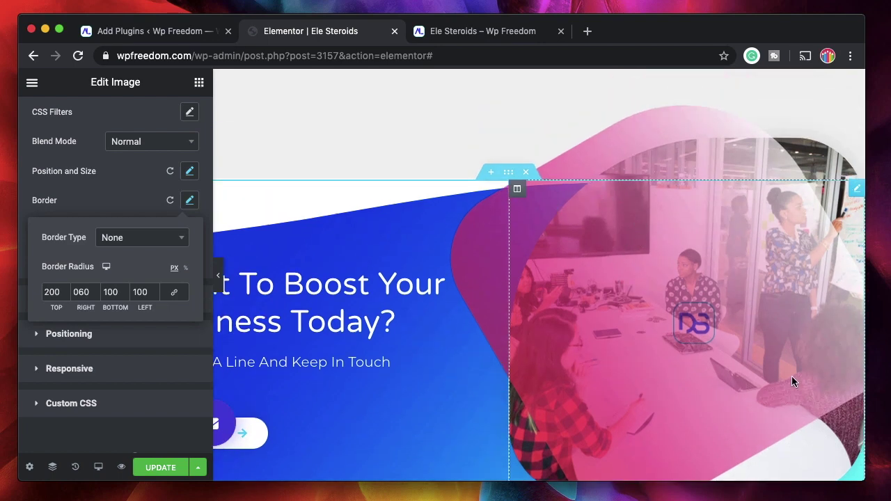
{"action": "left_click", "coordinate": [129, 199]}
{"action": "scroll", "coordinate": [127, 202], "scroll_direction": "up", "scroll_amount": 1}
{"action": "scroll", "coordinate": [128, 201], "scroll_direction": "up", "scroll_amount": 6}
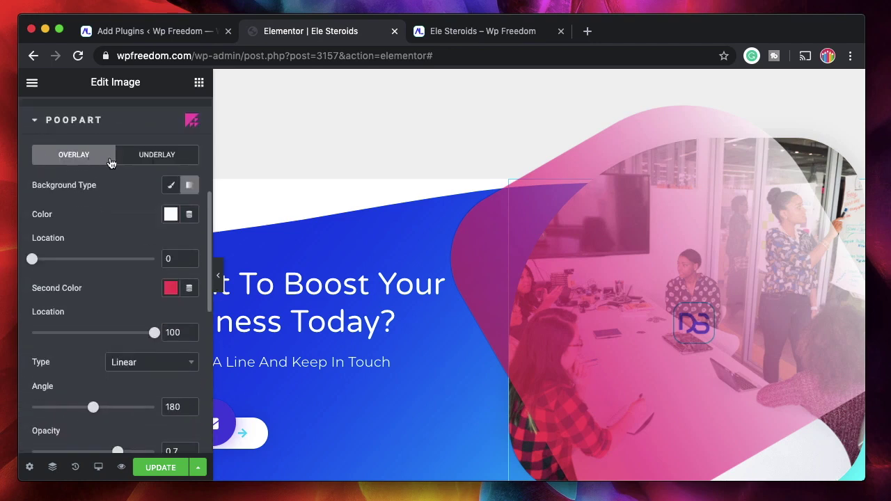
- Turn off the Classic underlay background and save the page
{"action": "left_click", "coordinate": [160, 159]}
{"action": "left_click", "coordinate": [173, 214]}
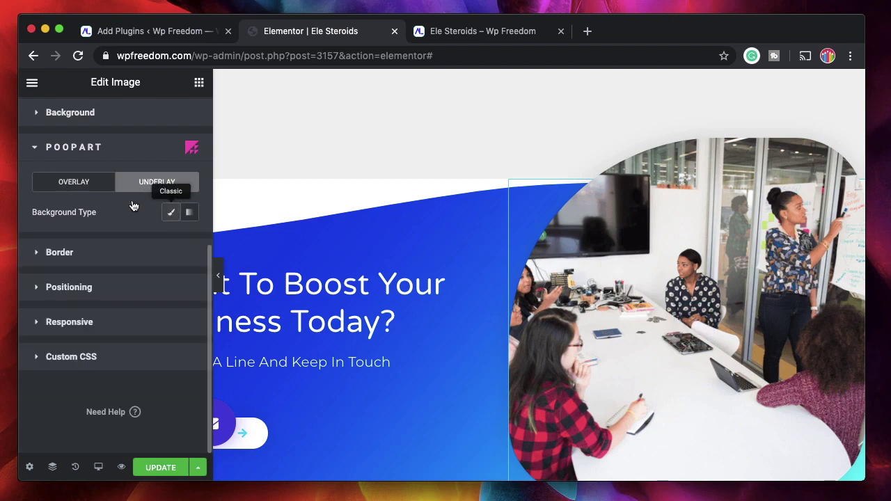
{"action": "left_click", "coordinate": [167, 467]}
- Check the plain rounded meeting photo in the site preview
{"action": "left_click", "coordinate": [487, 31]}
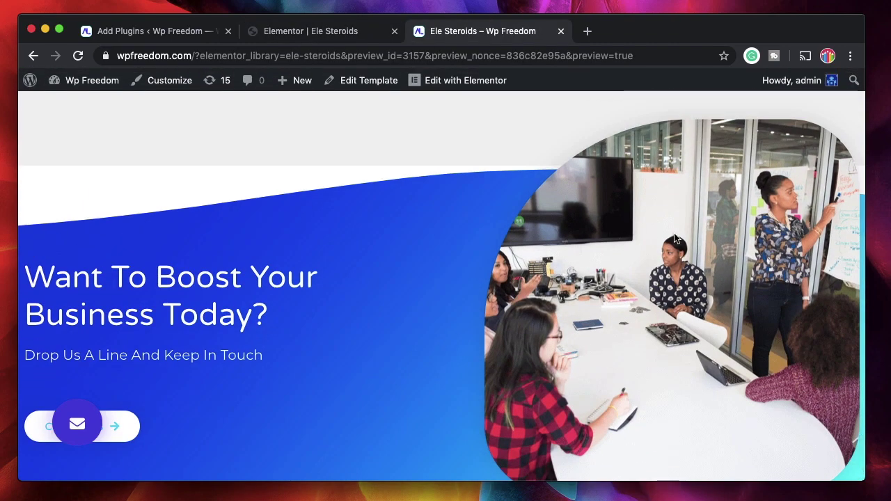
{"action": "right_click", "coordinate": [663, 230]}
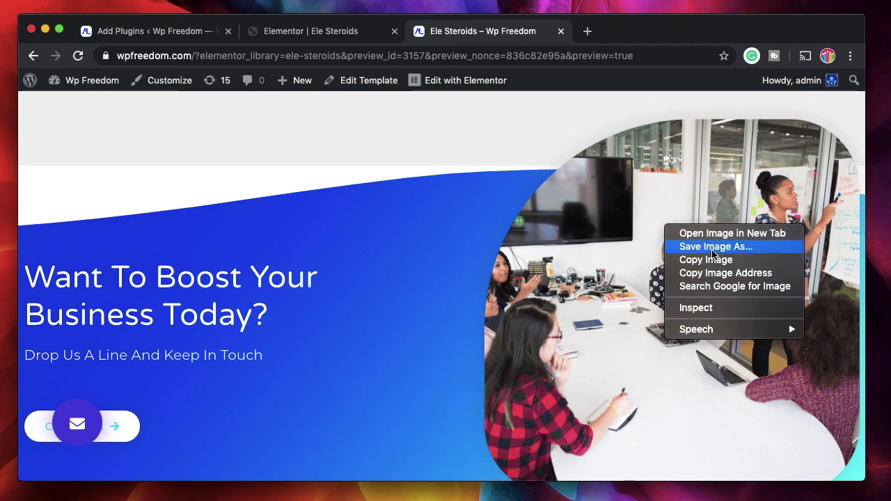
{"action": "key", "text": "Escape"}
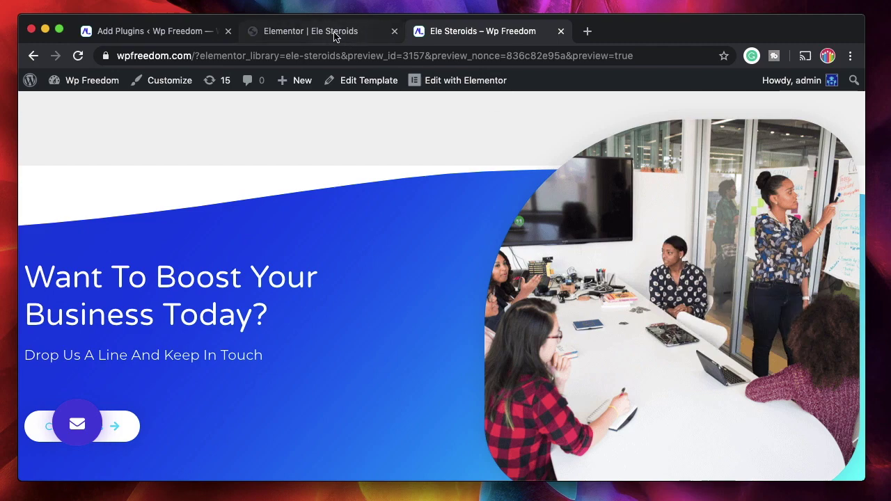
- Restore the Classic underlay, give the overlay a Gradient background, and save the page
{"action": "left_click", "coordinate": [335, 36]}
{"action": "left_click", "coordinate": [172, 212]}
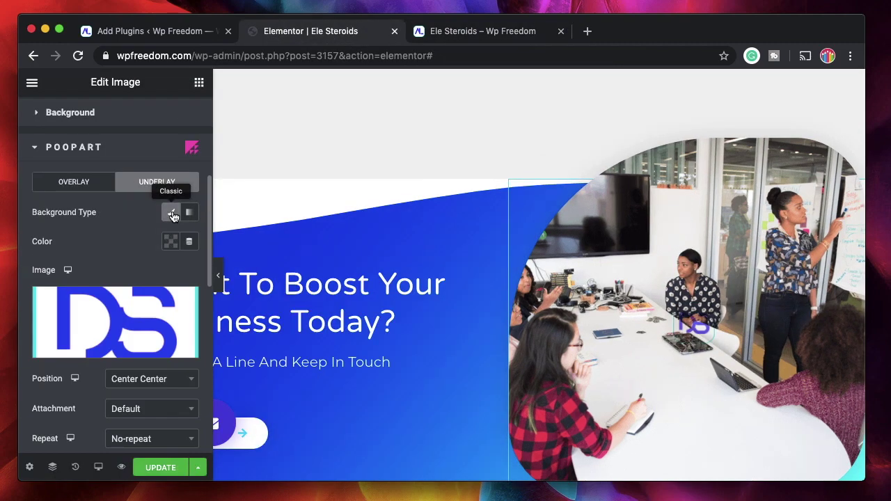
{"action": "left_click", "coordinate": [173, 213]}
{"action": "left_click", "coordinate": [172, 213]}
{"action": "left_click", "coordinate": [77, 183]}
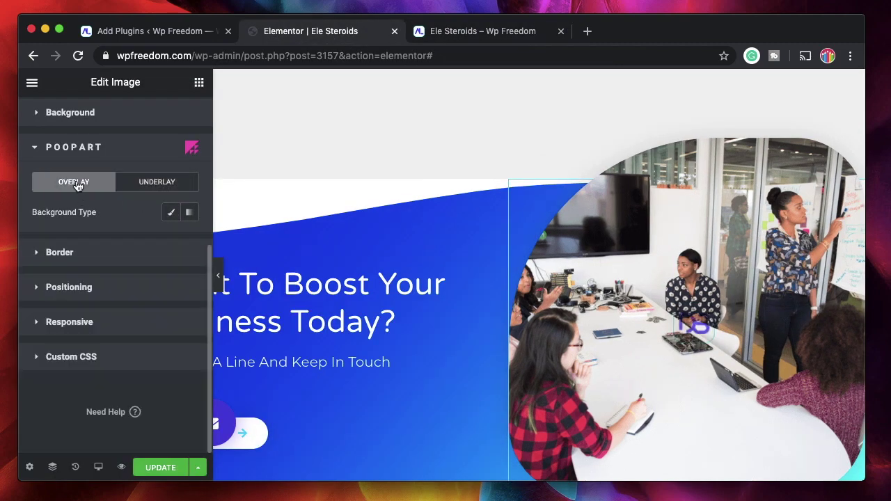
{"action": "left_click", "coordinate": [188, 212]}
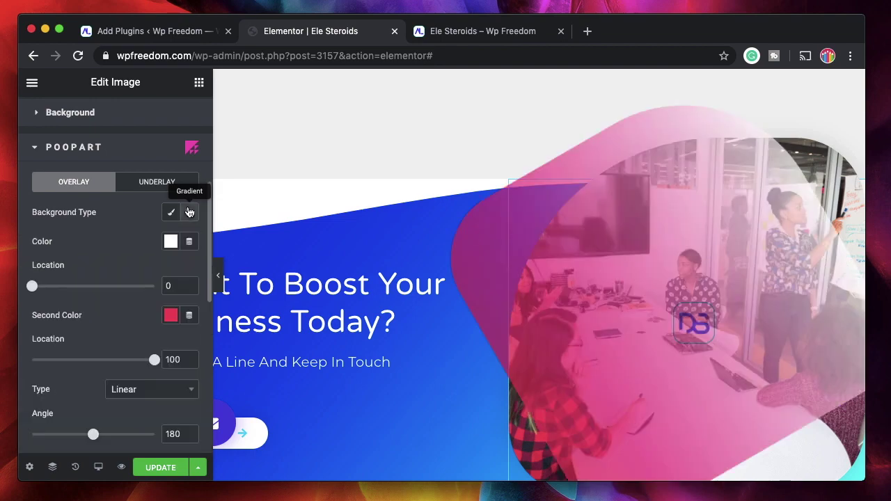
{"action": "left_click", "coordinate": [169, 473]}
- Compare the saved page in the site preview against the editor
{"action": "left_click", "coordinate": [461, 33]}
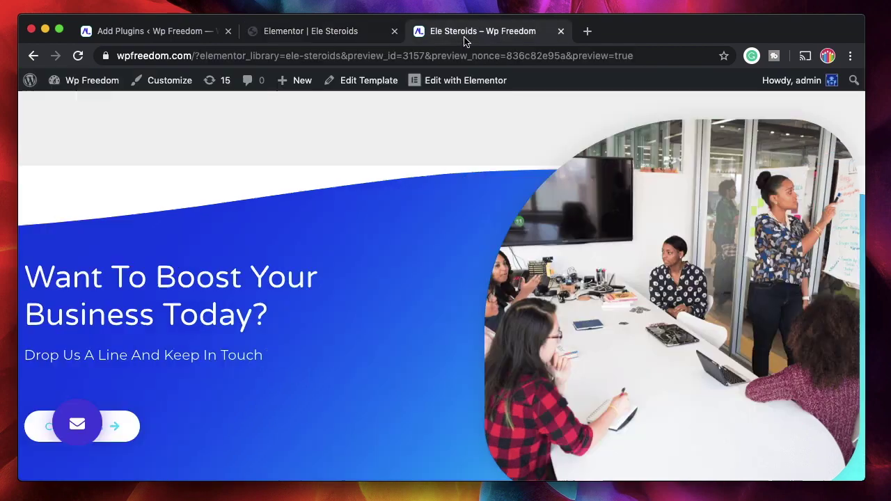
{"action": "left_click", "coordinate": [329, 32]}
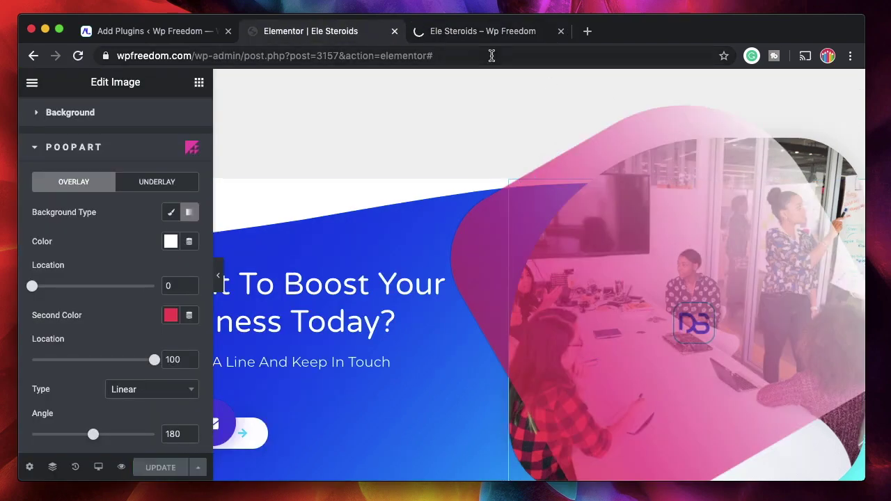
{"action": "left_click", "coordinate": [479, 32]}
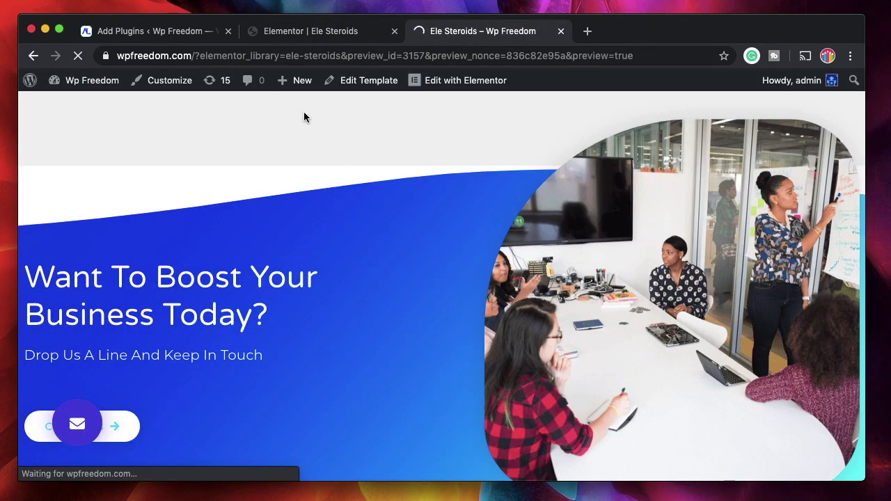
{"action": "left_click", "coordinate": [322, 32]}
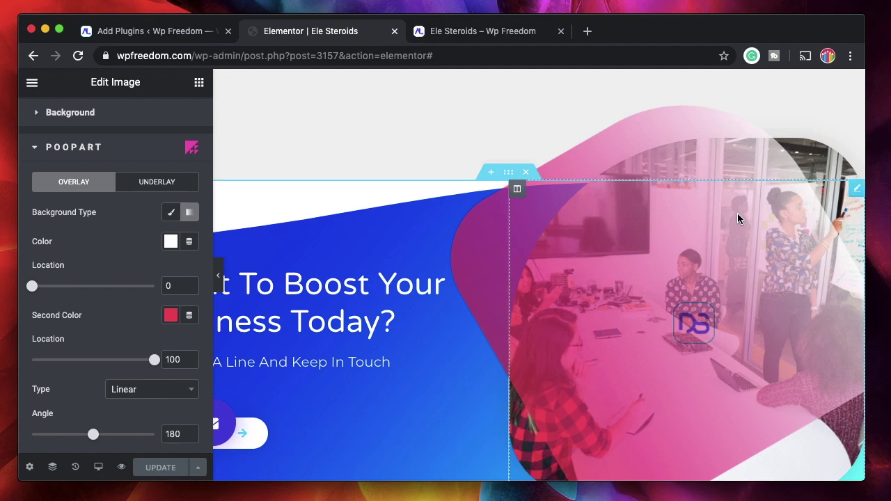
- Point out the Learn About Our Social Media Marketing Strategy heading in the site preview
{"action": "left_click", "coordinate": [483, 32]}
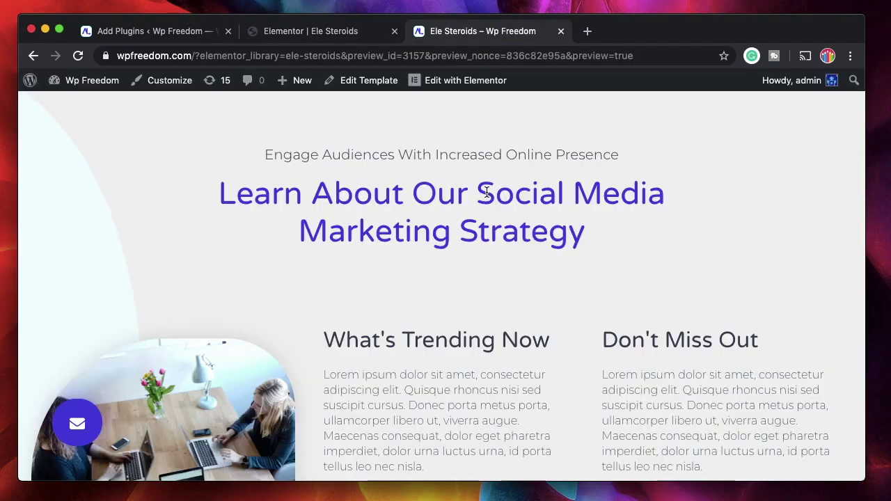
{"action": "triple_click", "coordinate": [486, 192]}
{"action": "left_click", "coordinate": [486, 192]}
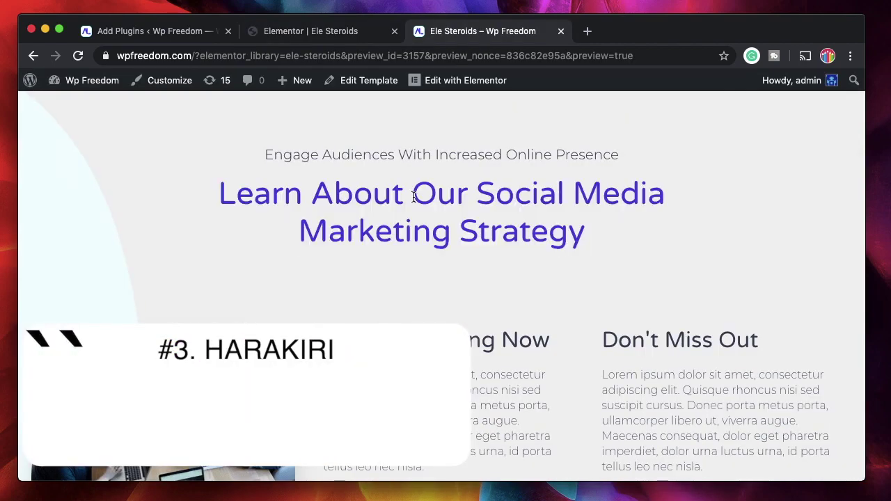
- Select that heading in the editor and show its Style settings
{"action": "left_click", "coordinate": [311, 31]}
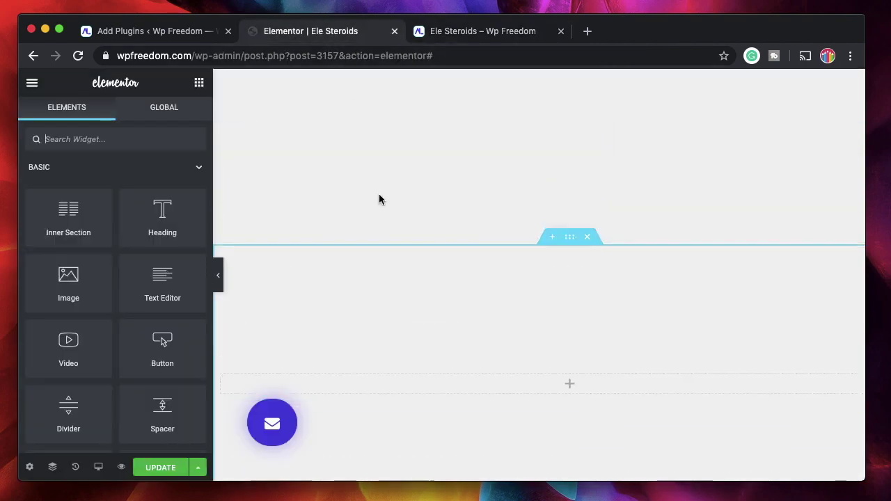
{"action": "scroll", "coordinate": [379, 199], "scroll_direction": "down", "scroll_amount": 15}
{"action": "scroll", "coordinate": [379, 200], "scroll_direction": "up", "scroll_amount": 10}
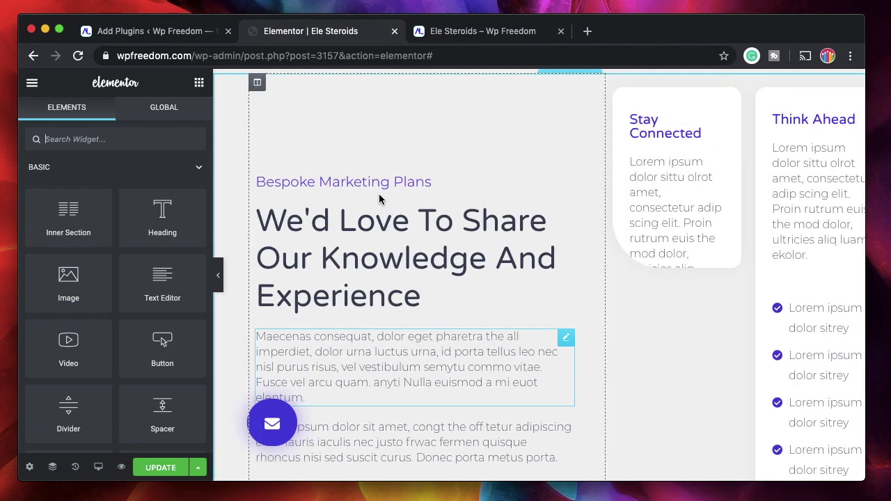
{"action": "scroll", "coordinate": [597, 185], "scroll_direction": "up", "scroll_amount": 3}
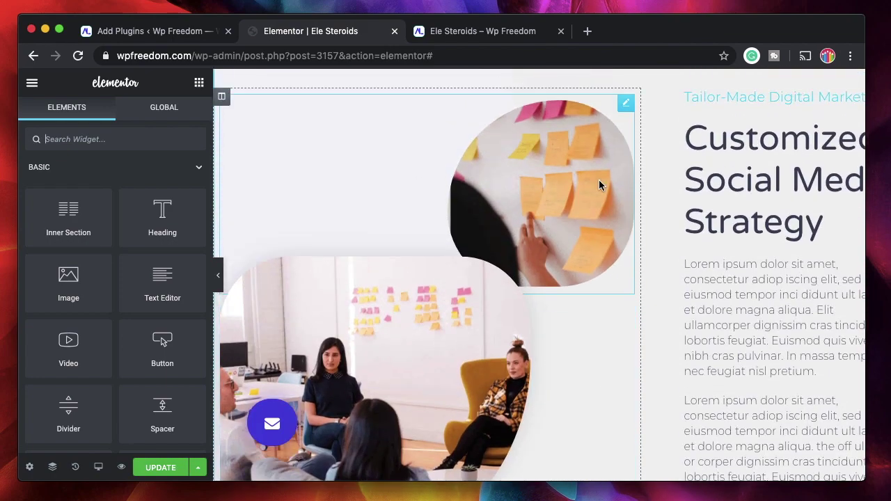
{"action": "scroll", "coordinate": [598, 185], "scroll_direction": "up", "scroll_amount": 10}
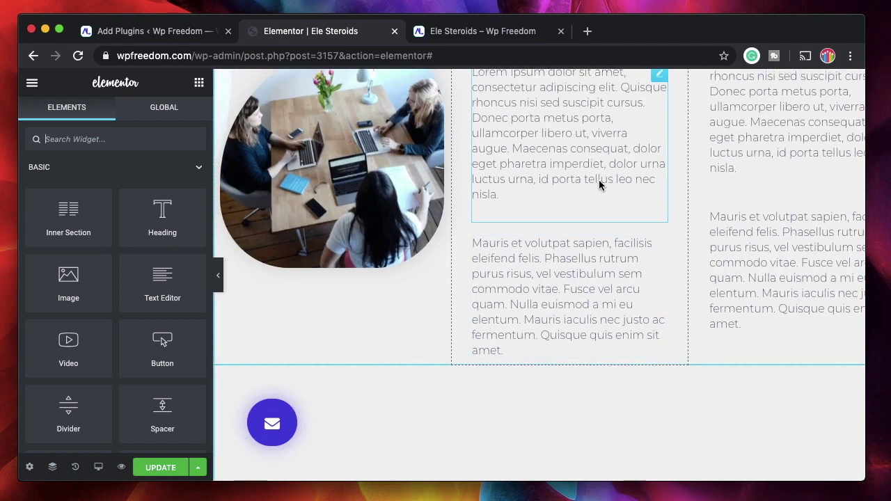
{"action": "left_click", "coordinate": [576, 160]}
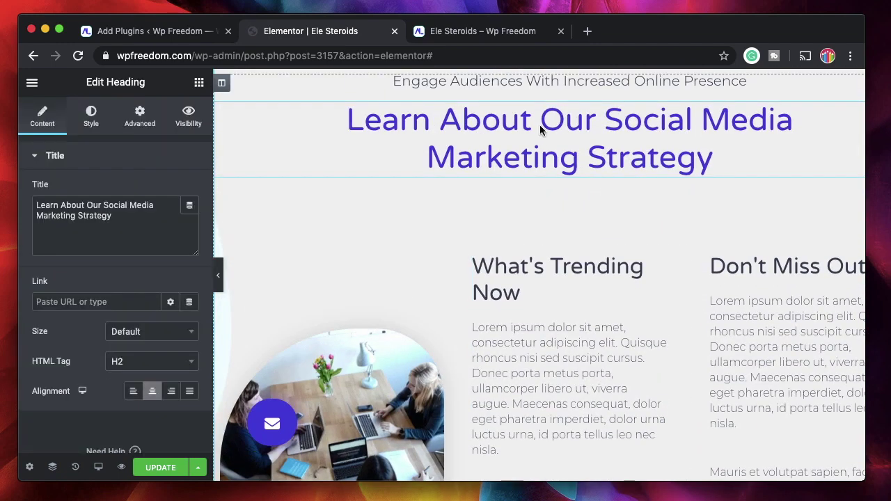
{"action": "left_click", "coordinate": [89, 121]}
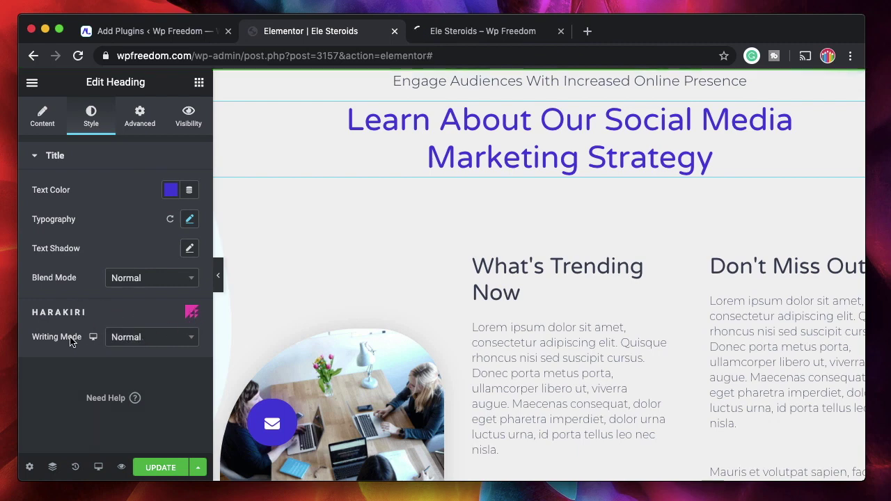
- Set the heading's Harakiri Writing Mode to Vertical RL
{"action": "left_click", "coordinate": [150, 344]}
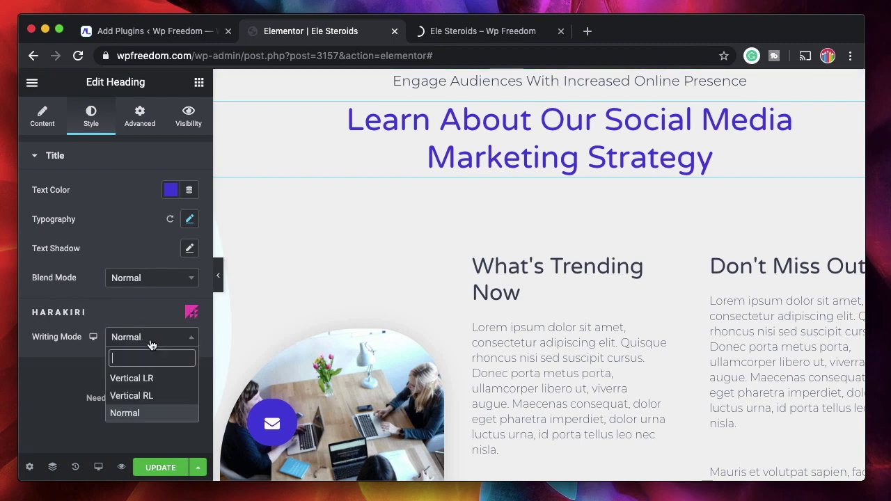
{"action": "left_click", "coordinate": [94, 339]}
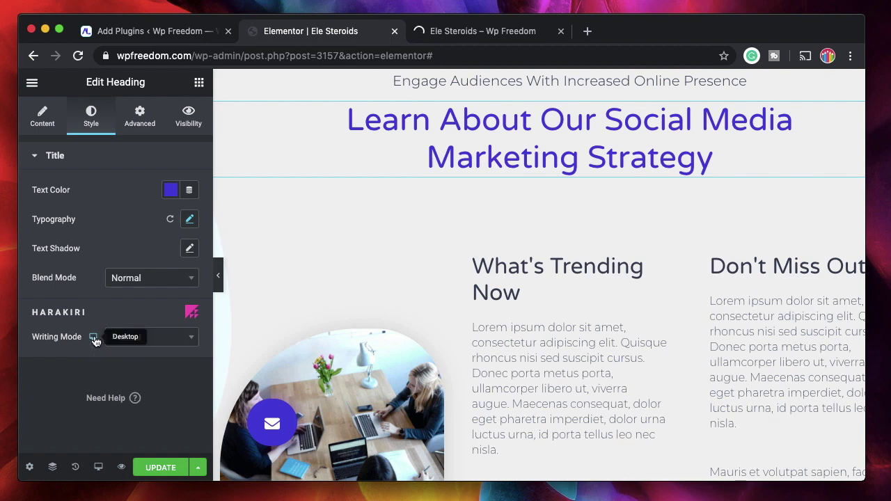
{"action": "left_click", "coordinate": [157, 337]}
{"action": "left_click", "coordinate": [145, 380]}
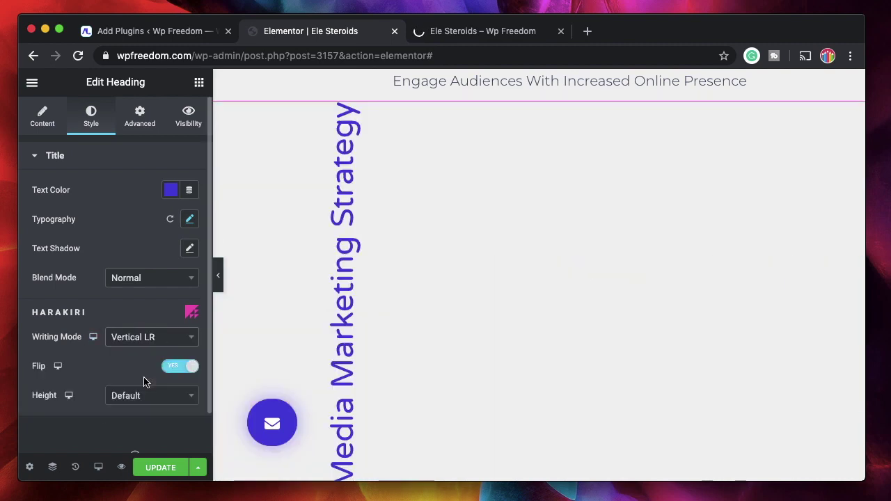
{"action": "scroll", "coordinate": [374, 295], "scroll_direction": "down", "scroll_amount": 7}
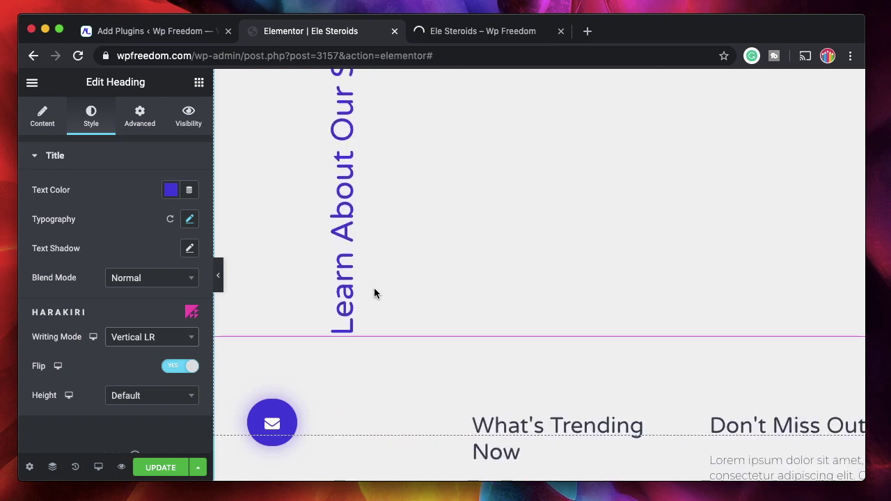
{"action": "scroll", "coordinate": [375, 242], "scroll_direction": "up", "scroll_amount": 4}
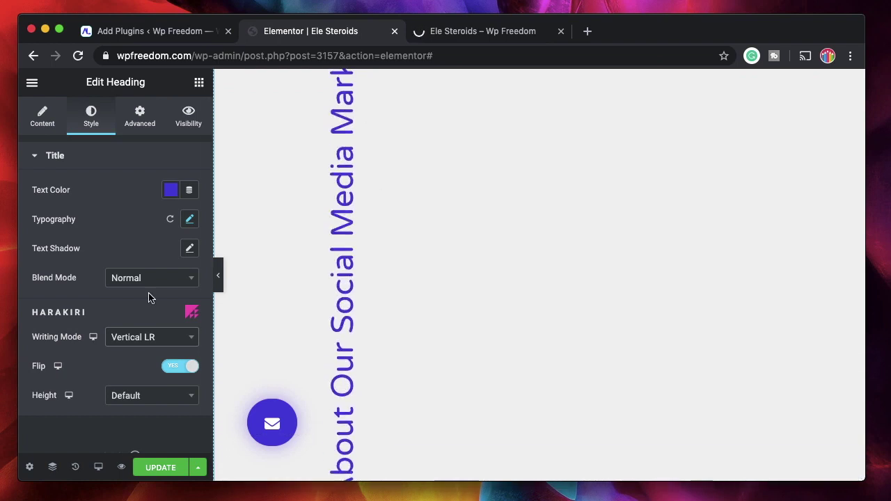
{"action": "left_click", "coordinate": [123, 341]}
{"action": "left_click", "coordinate": [132, 352]}
{"action": "left_click", "coordinate": [167, 343]}
{"action": "left_click", "coordinate": [171, 344]}
- Turn Flip off and give the heading a Custom Height of 31
{"action": "left_click", "coordinate": [180, 369]}
{"action": "scroll", "coordinate": [767, 327], "scroll_direction": "up", "scroll_amount": 5}
{"action": "scroll", "coordinate": [767, 333], "scroll_direction": "down", "scroll_amount": 5}
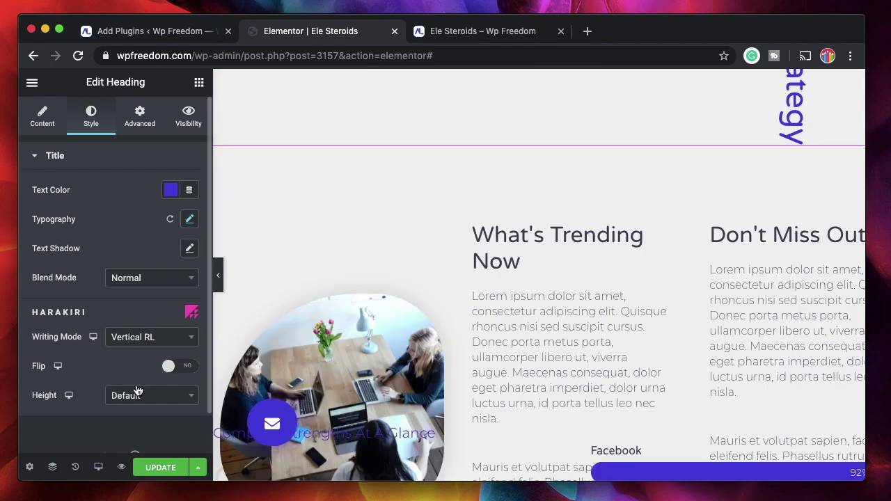
{"action": "left_click", "coordinate": [144, 396]}
{"action": "left_click", "coordinate": [144, 376]}
{"action": "scroll", "coordinate": [116, 424], "scroll_direction": "down", "scroll_amount": 1}
{"action": "left_click_drag", "start_coordinate": [154, 377], "coordinate": [69, 377]}
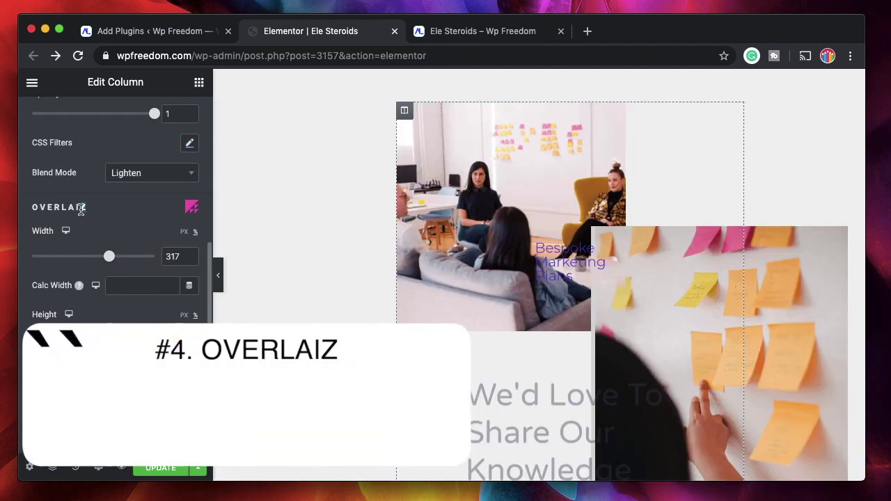
- Highlight the column's Overlaiz sticky-notes overlay settings in the Edit Column panel
{"action": "double_click", "coordinate": [66, 207]}
{"action": "scroll", "coordinate": [76, 208], "scroll_direction": "up", "scroll_amount": 3}
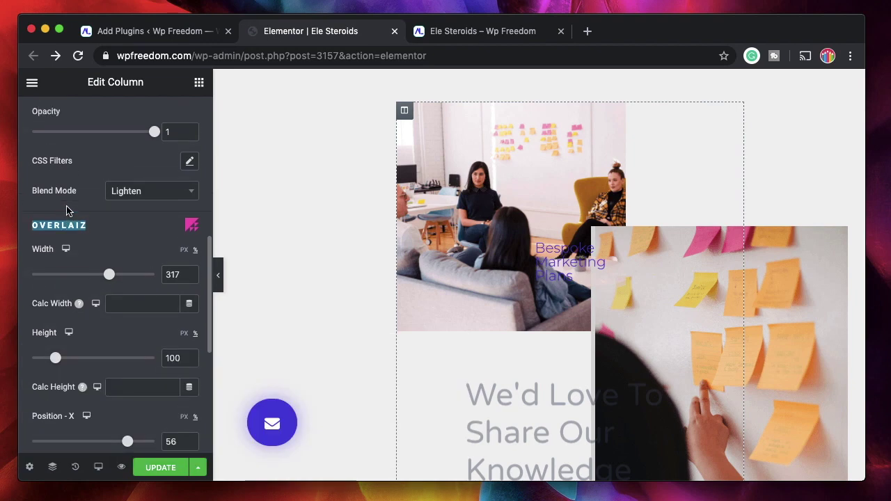
{"action": "scroll", "coordinate": [100, 201], "scroll_direction": "up", "scroll_amount": 2}
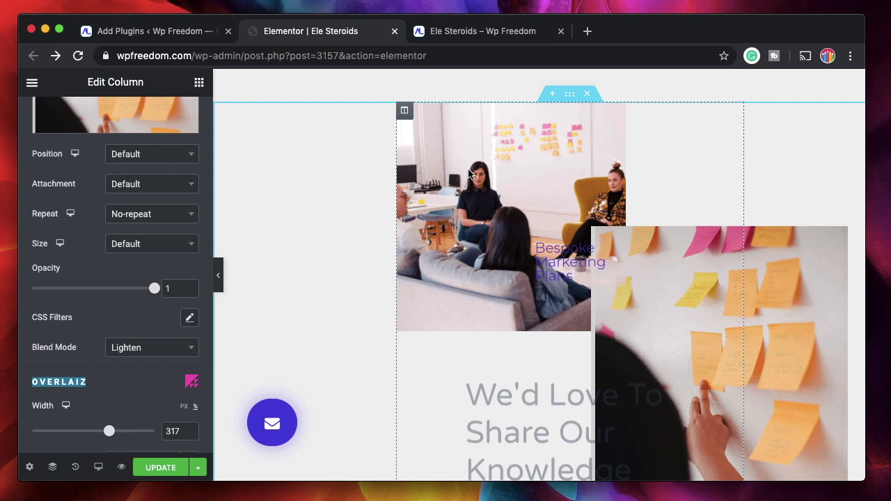
{"action": "scroll", "coordinate": [78, 203], "scroll_direction": "up", "scroll_amount": 3}
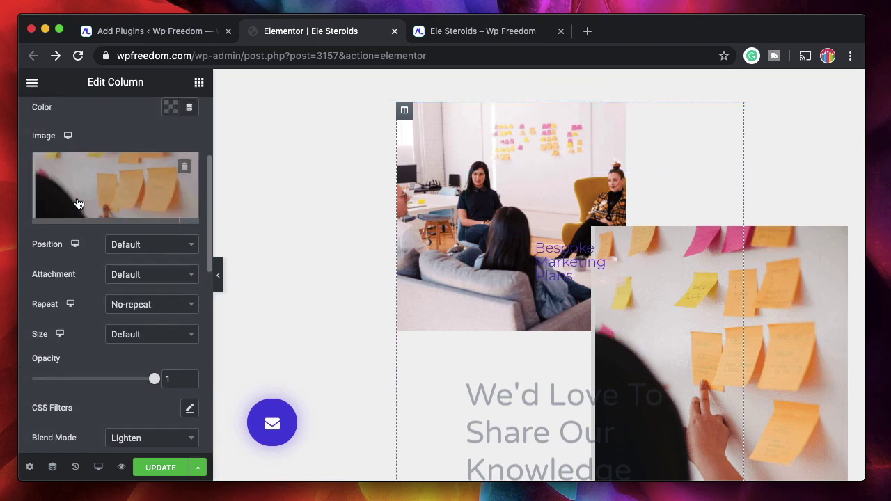
{"action": "scroll", "coordinate": [78, 203], "scroll_direction": "up", "scroll_amount": 3}
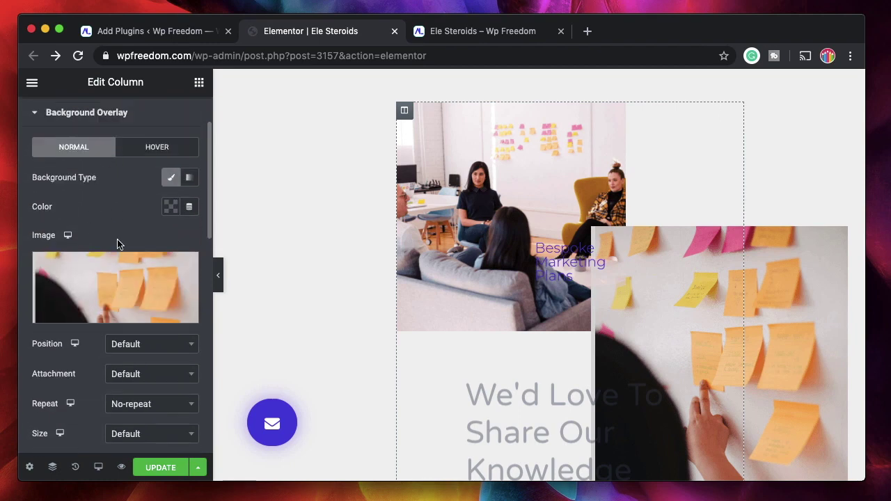
{"action": "scroll", "coordinate": [70, 240], "scroll_direction": "down", "scroll_amount": 9}
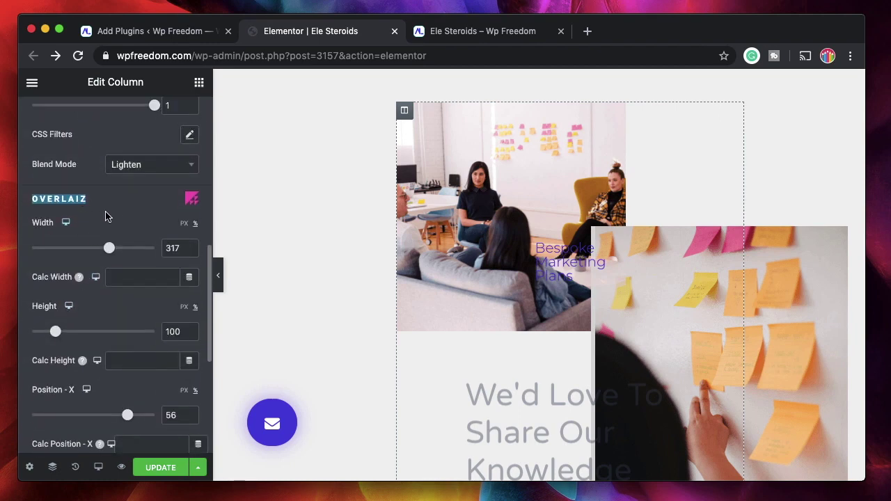
- Set the Overlaiz width to about 247, height to 215 and Position-X to -49
{"action": "left_click_drag", "start_coordinate": [109, 249], "coordinate": [90, 250]}
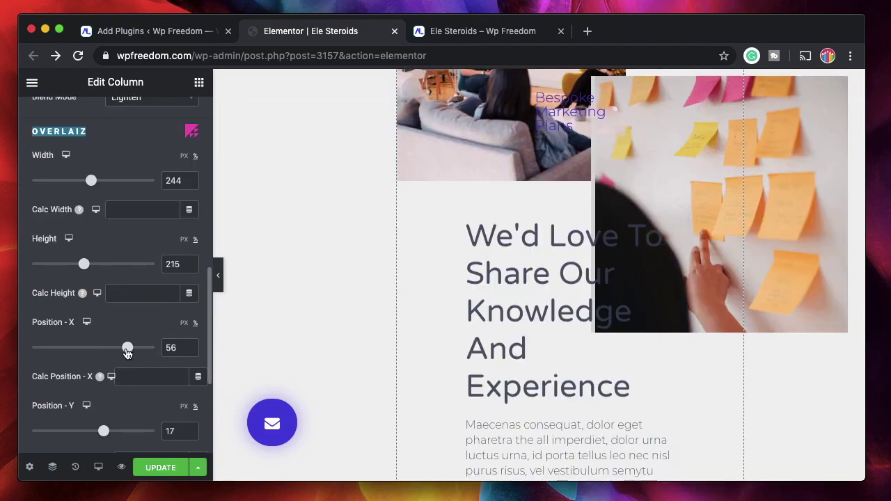
{"action": "left_click_drag", "start_coordinate": [126, 348], "coordinate": [62, 350]}
{"action": "mouse_move", "coordinate": [103, 430]}
{"action": "left_mouse_down"}
{"action": "mouse_move", "coordinate": [116, 433]}
{"action": "mouse_move", "coordinate": [90, 432]}
{"action": "mouse_move", "coordinate": [100, 432]}
{"action": "left_mouse_up"}
- Blend the sticky-notes overlay with the photo using Multiply mode
{"action": "scroll", "coordinate": [110, 313], "scroll_direction": "up", "scroll_amount": 1}
{"action": "scroll", "coordinate": [108, 315], "scroll_direction": "down", "scroll_amount": 2}
{"action": "scroll", "coordinate": [109, 314], "scroll_direction": "down", "scroll_amount": 2}
{"action": "scroll", "coordinate": [110, 314], "scroll_direction": "up", "scroll_amount": 1}
{"action": "scroll", "coordinate": [127, 178], "scroll_direction": "up", "scroll_amount": 2}
{"action": "left_click", "coordinate": [518, 174]}
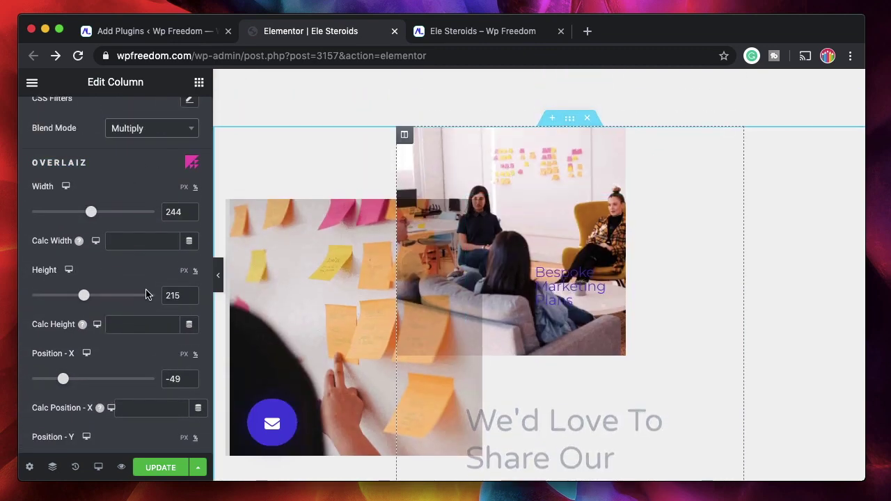
{"action": "scroll", "coordinate": [74, 179], "scroll_direction": "up", "scroll_amount": 5}
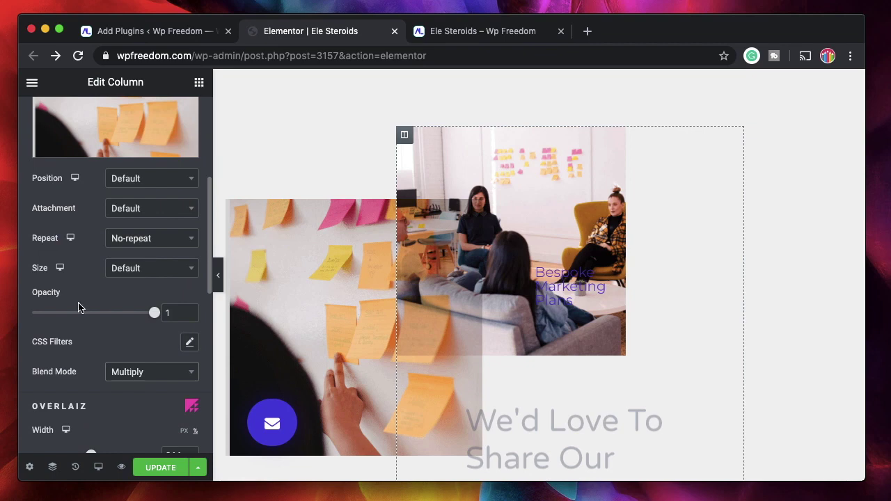
{"action": "scroll", "coordinate": [78, 306], "scroll_direction": "down", "scroll_amount": 5}
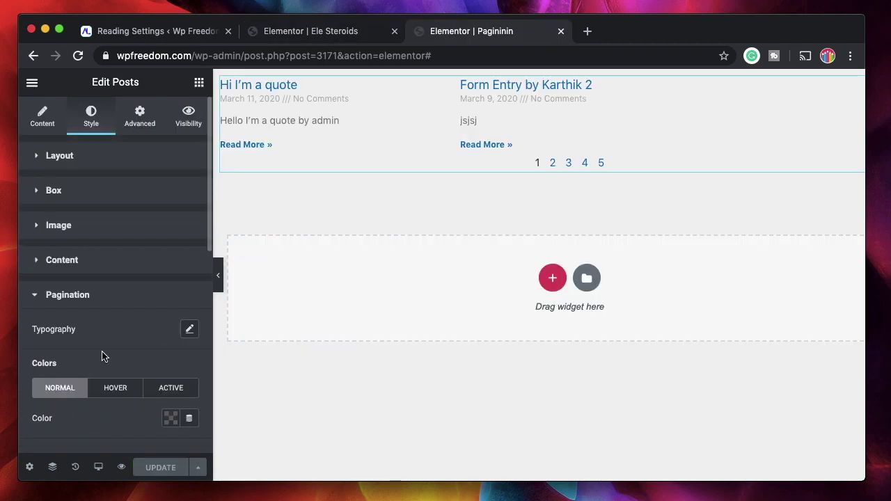
- Give the Paginini pagination row the cyan background colour #0DE4EF
{"action": "scroll", "coordinate": [103, 355], "scroll_direction": "down", "scroll_amount": 1}
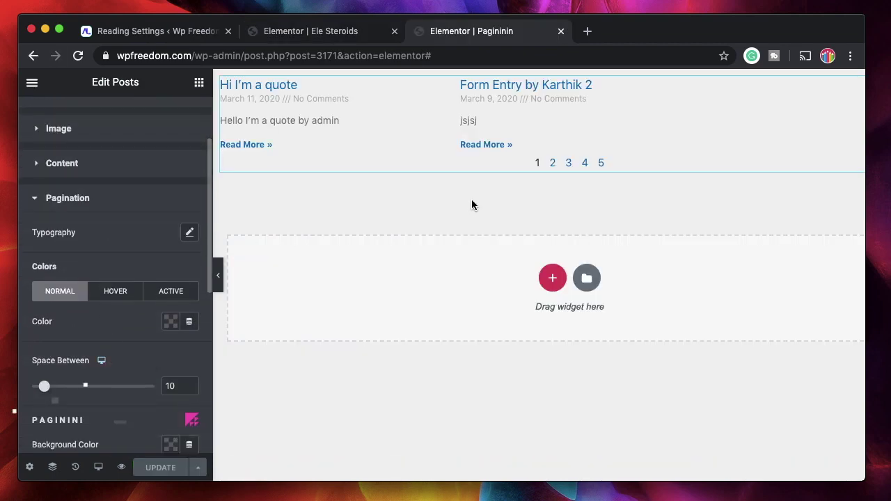
{"action": "scroll", "coordinate": [115, 279], "scroll_direction": "down", "scroll_amount": 2}
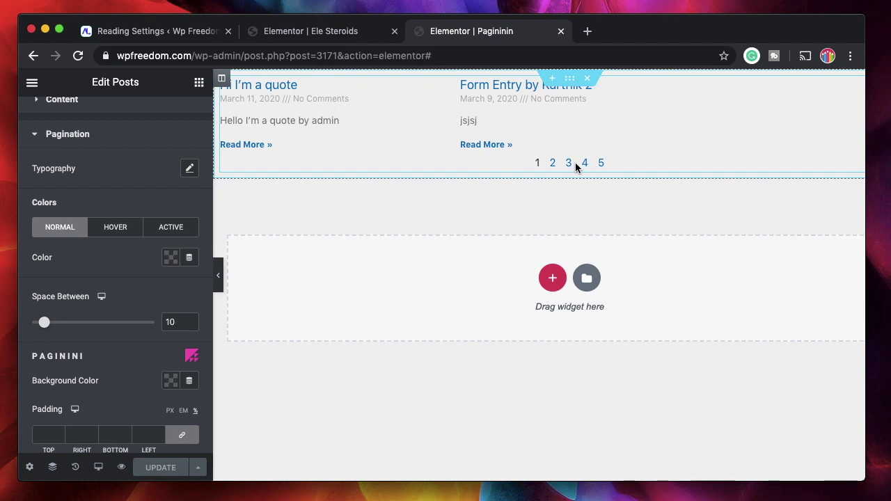
{"action": "scroll", "coordinate": [125, 351], "scroll_direction": "down", "scroll_amount": 2}
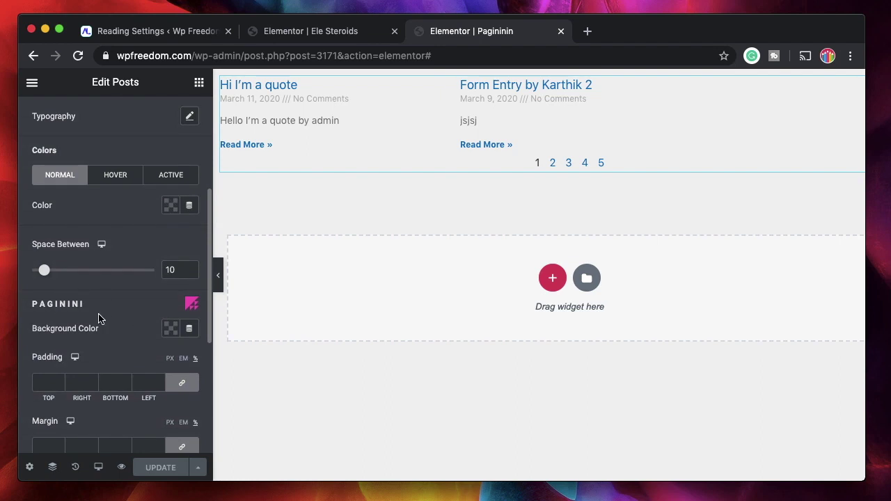
{"action": "left_click", "coordinate": [171, 329]}
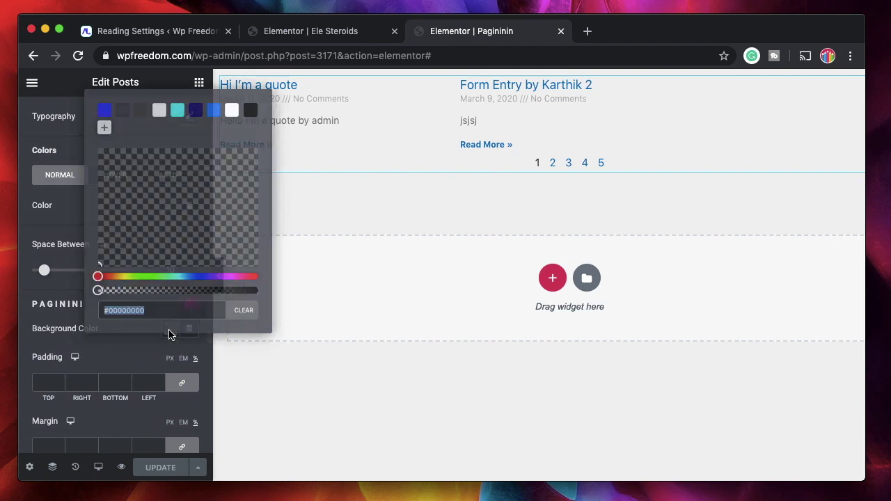
{"action": "left_click", "coordinate": [179, 112]}
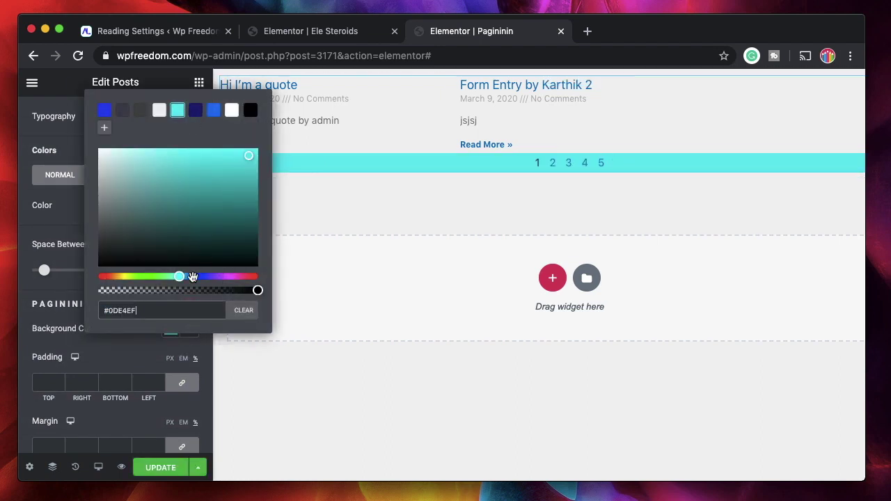
{"action": "left_click", "coordinate": [62, 318]}
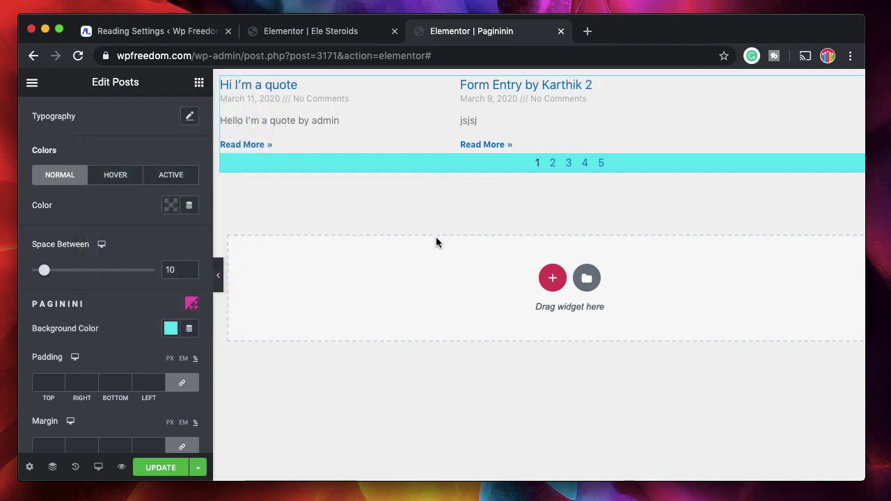
- Set the pagination row's Padding to 10 on all sides
{"action": "scroll", "coordinate": [83, 348], "scroll_direction": "down", "scroll_amount": 3}
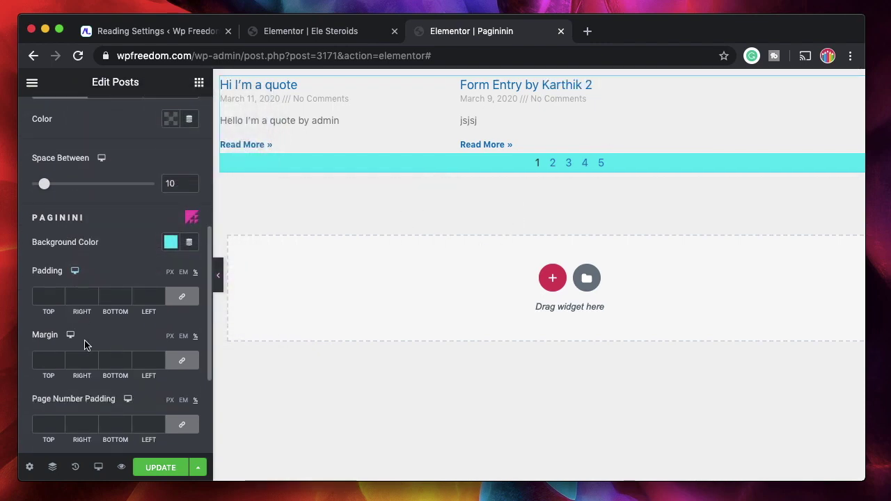
{"action": "left_click", "coordinate": [46, 291]}
{"action": "type", "text": "100"}
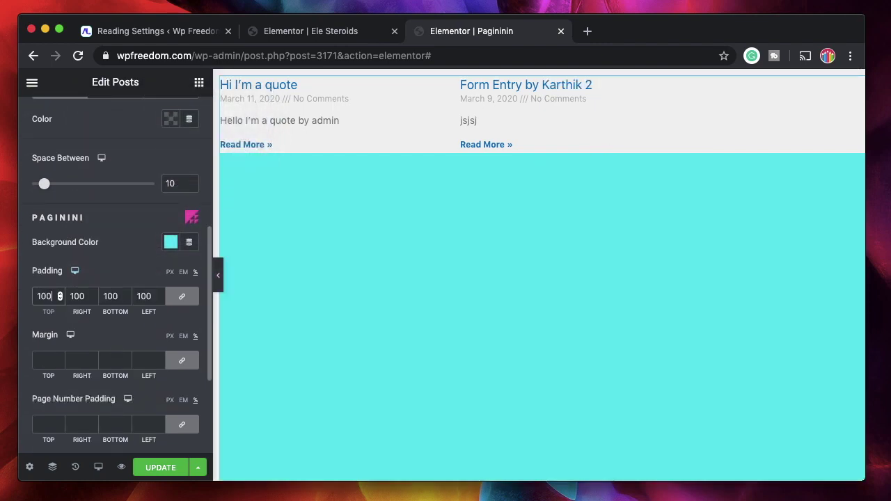
{"action": "key", "text": "BackSpace"}
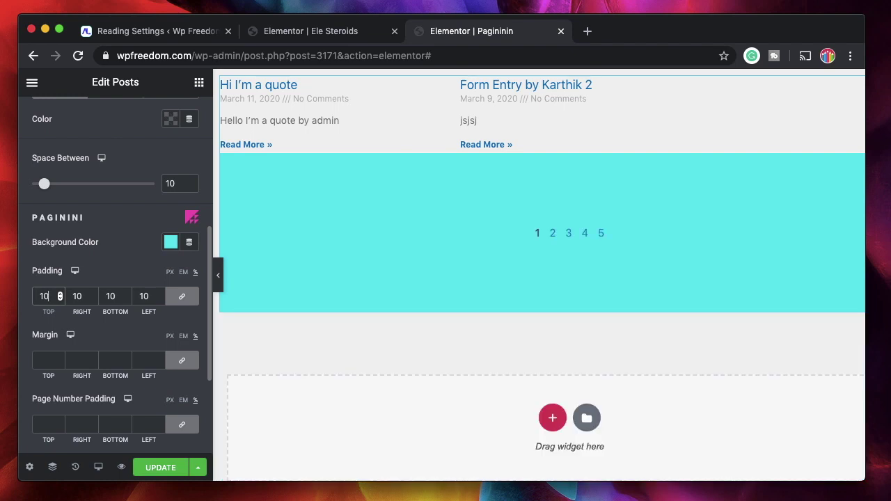
{"action": "key", "text": "BackSpace"}
{"action": "key", "text": "BackSpace"}
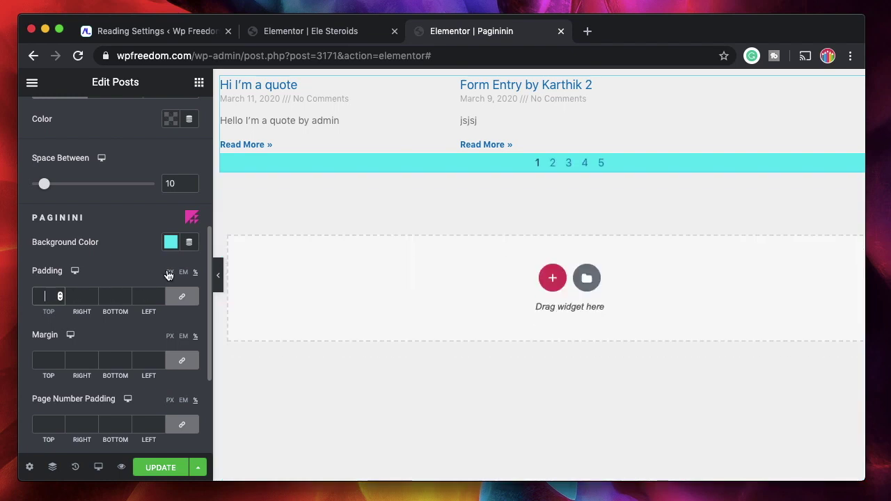
{"action": "type", "text": "10"}
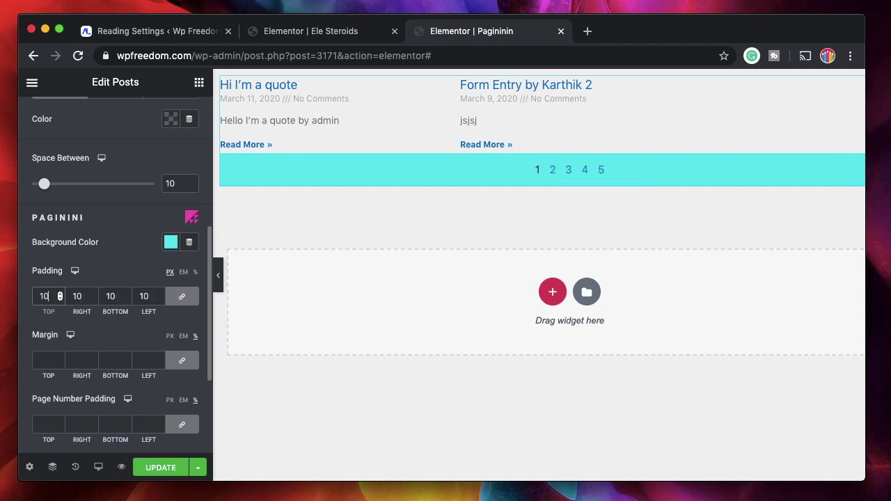
- Give the page numbers a black background colour
{"action": "scroll", "coordinate": [84, 354], "scroll_direction": "down", "scroll_amount": 3}
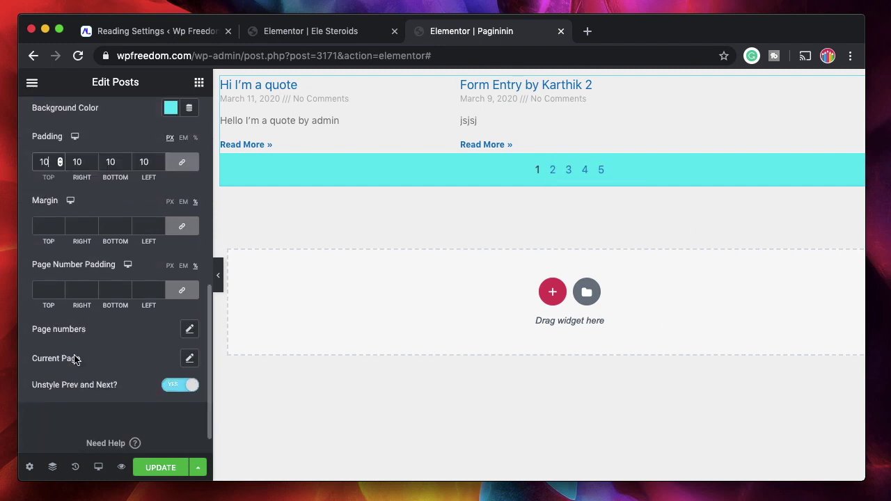
{"action": "scroll", "coordinate": [100, 348], "scroll_direction": "up", "scroll_amount": 2}
{"action": "scroll", "coordinate": [104, 370], "scroll_direction": "down", "scroll_amount": 2}
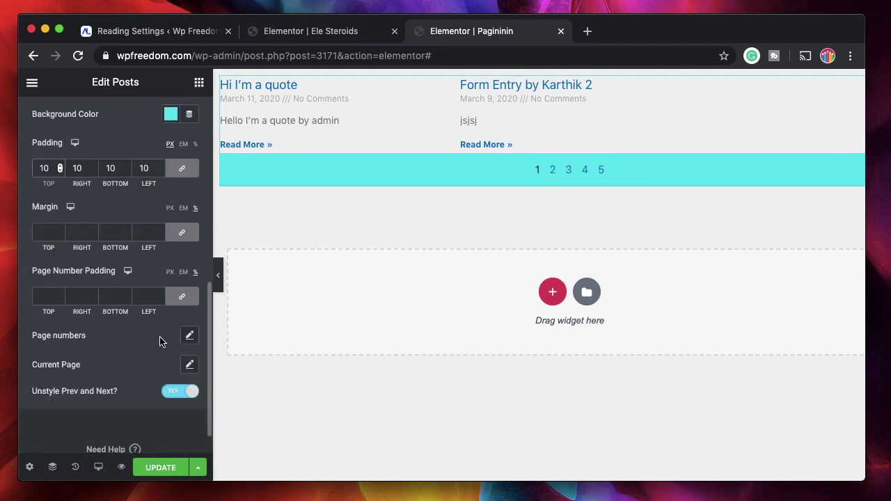
{"action": "left_click", "coordinate": [189, 335]}
{"action": "scroll", "coordinate": [126, 347], "scroll_direction": "down", "scroll_amount": 2}
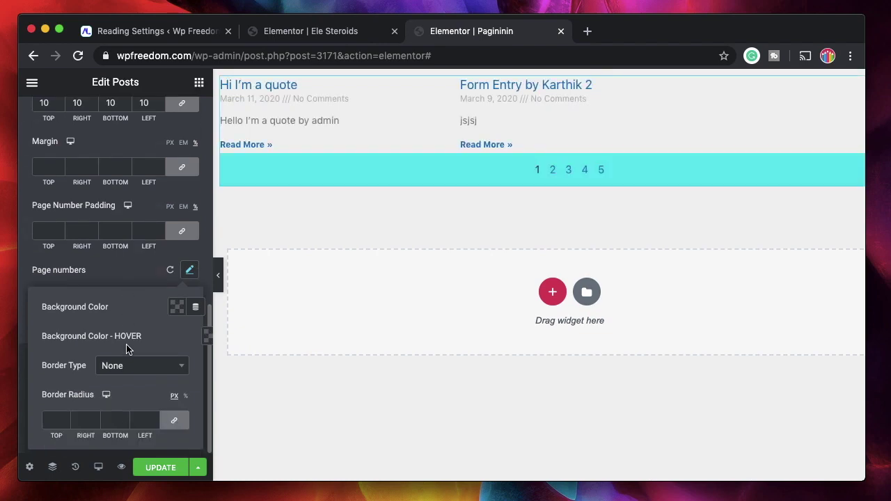
{"action": "left_click", "coordinate": [179, 307]}
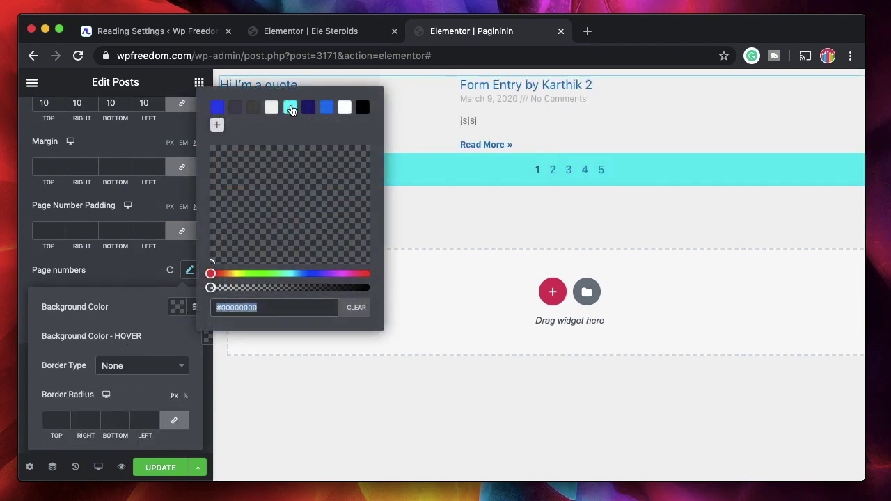
{"action": "left_click", "coordinate": [291, 110]}
{"action": "left_click", "coordinate": [363, 106]}
{"action": "left_click", "coordinate": [58, 420]}
{"action": "left_click", "coordinate": [65, 301]}
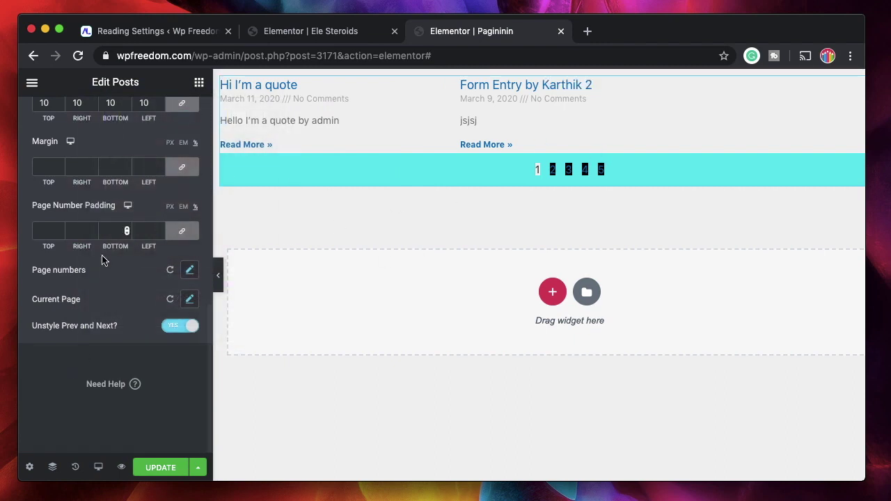
- Set the Page Number Padding to 10 px on all sides
{"action": "scroll", "coordinate": [101, 260], "scroll_direction": "up", "scroll_amount": 3}
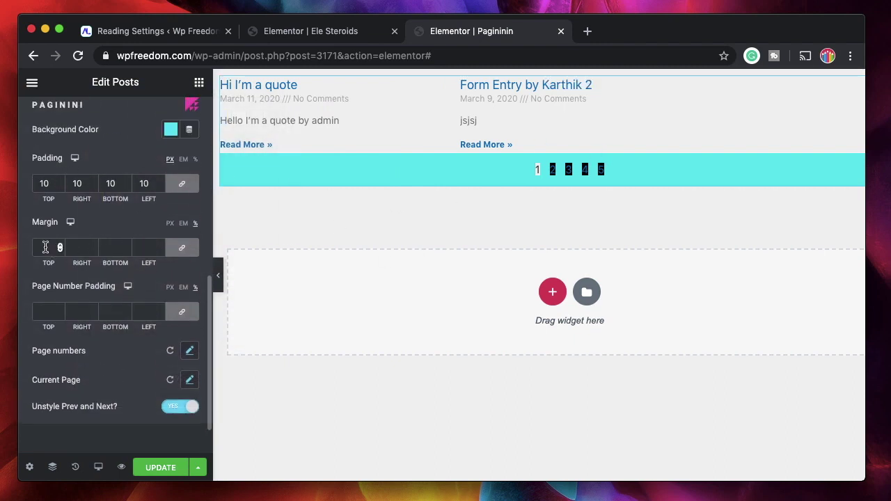
{"action": "left_click", "coordinate": [60, 311]}
{"action": "type", "text": "100"}
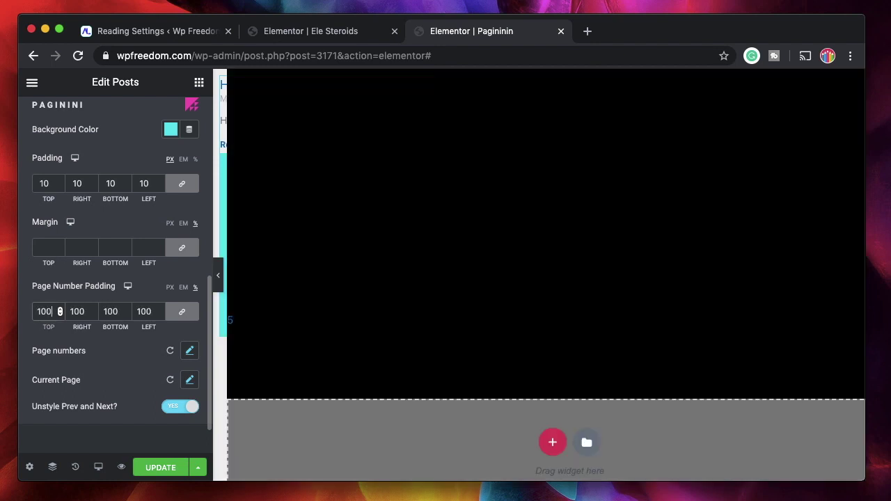
{"action": "key", "text": "BackSpace"}
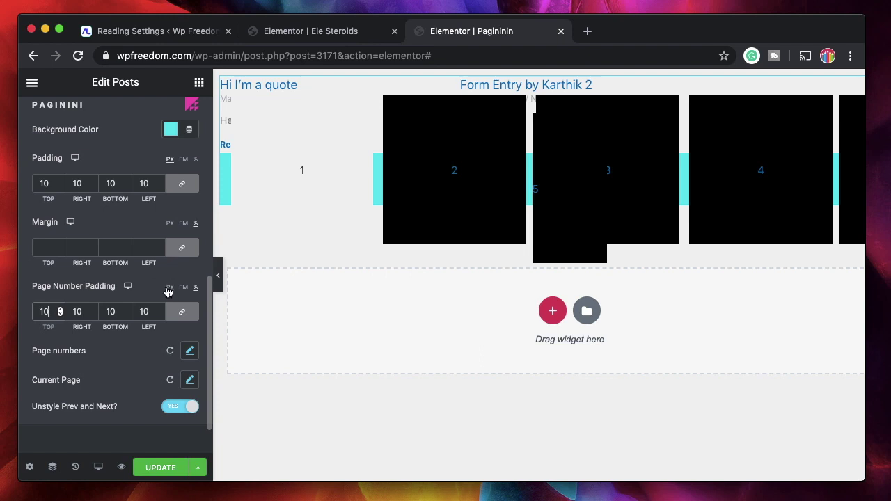
{"action": "key", "text": "BackSpace"}
{"action": "key", "text": "BackSpace"}
{"action": "type", "text": "10"}
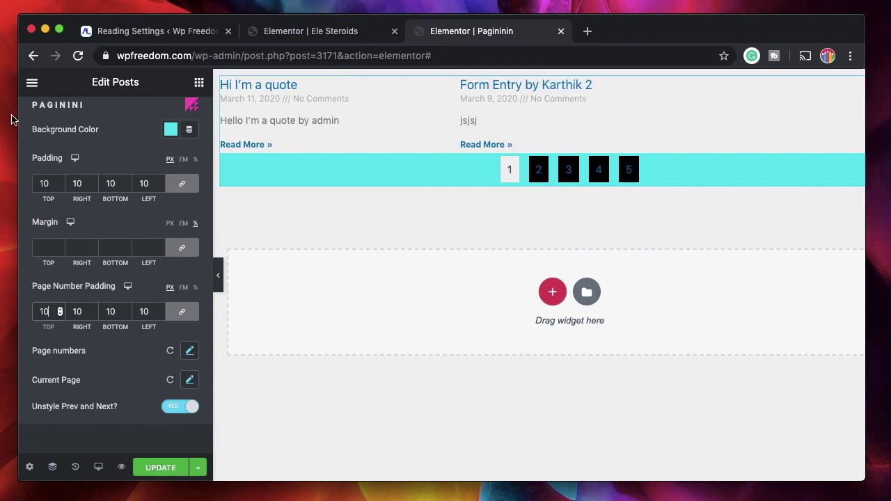
{"action": "scroll", "coordinate": [111, 158], "scroll_direction": "up", "scroll_amount": 2}
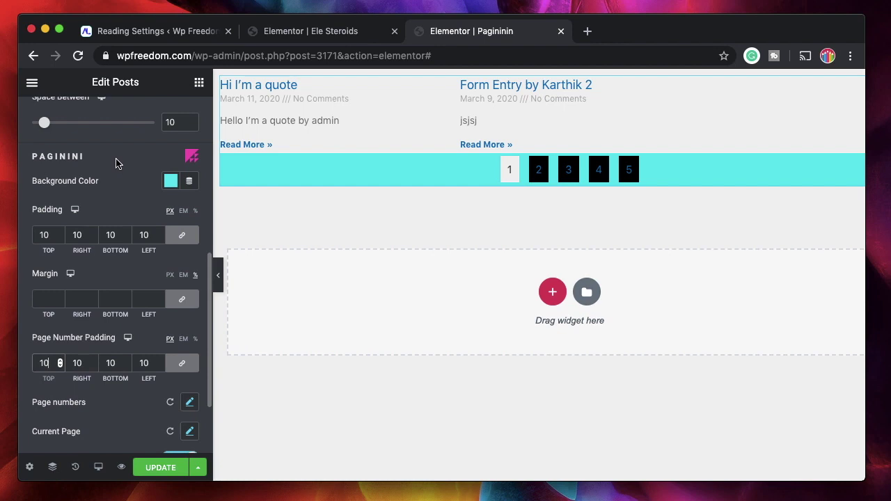